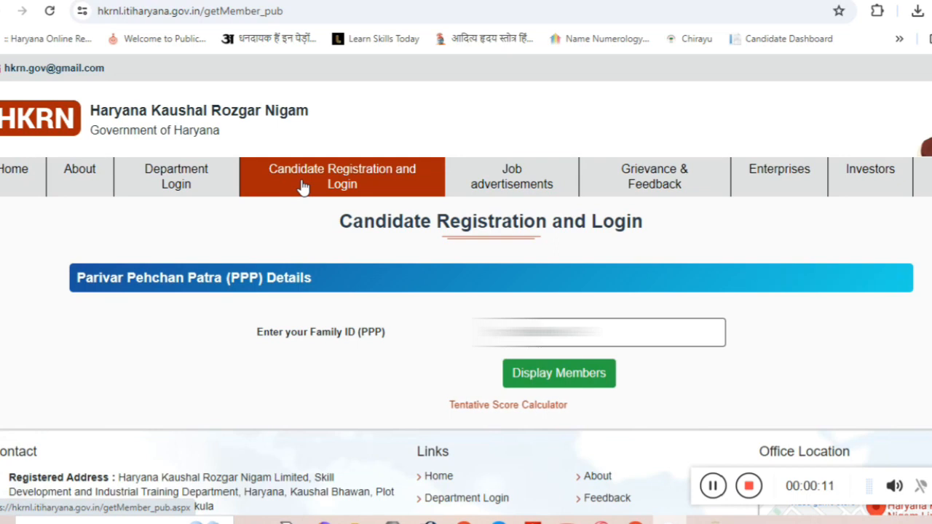
# Open the Candidate Registration and Login page and paste the family's PPP ID.
pyautogui.click(304, 187)
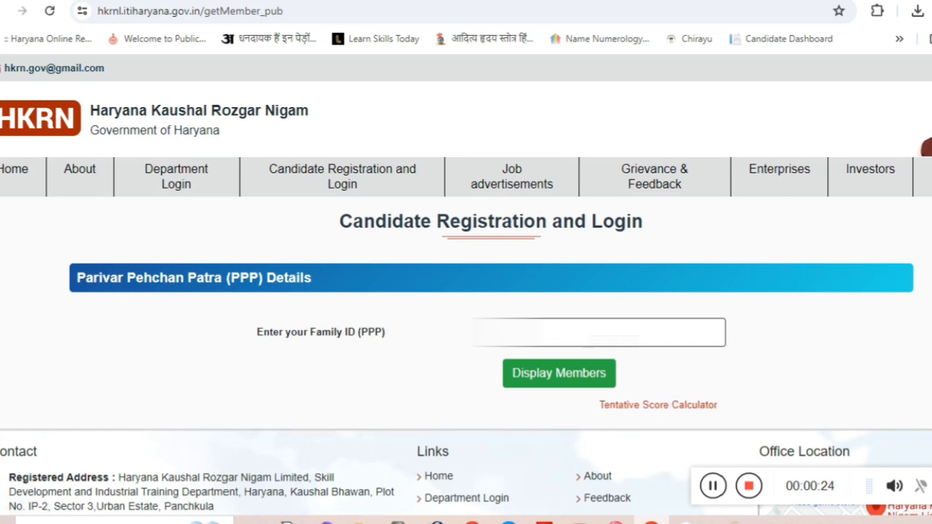
pyautogui.hotkey('ctrl', 'v')
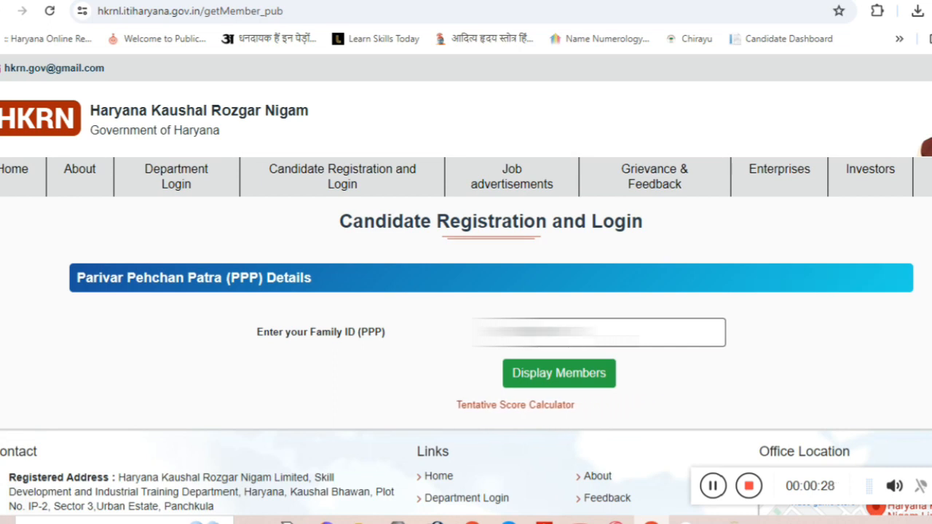
# Display the family's members and select the candidate.
pyautogui.click(564, 372)
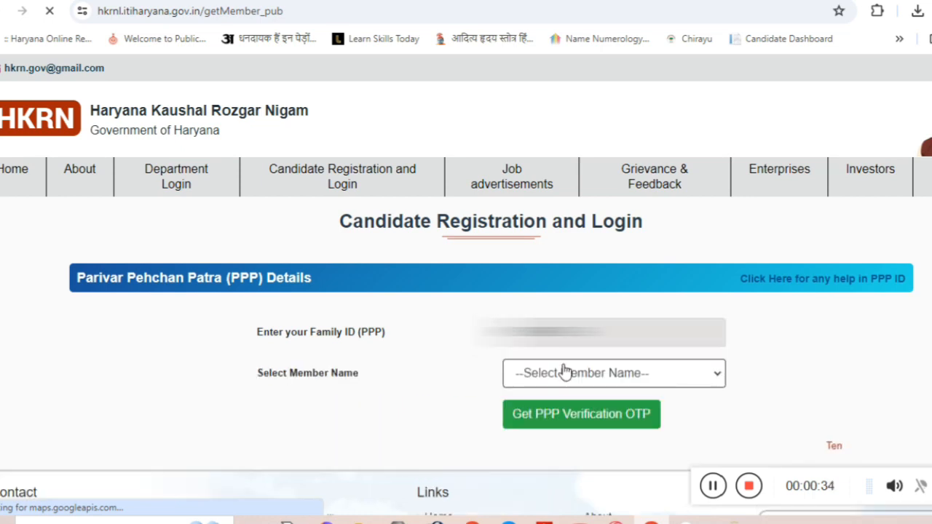
pyautogui.click(555, 383)
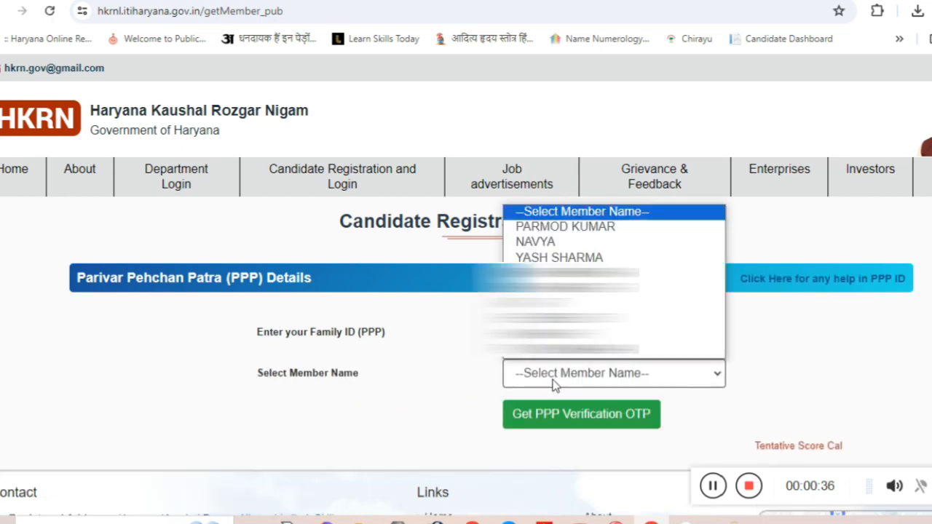
pyautogui.click(561, 273)
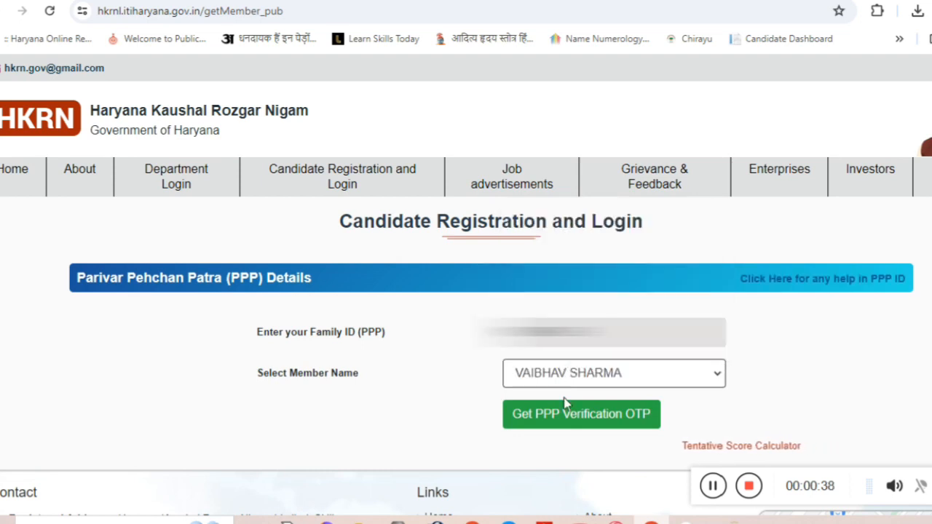
# Request the PPP verification OTP and verify the received code.
pyautogui.click(558, 418)
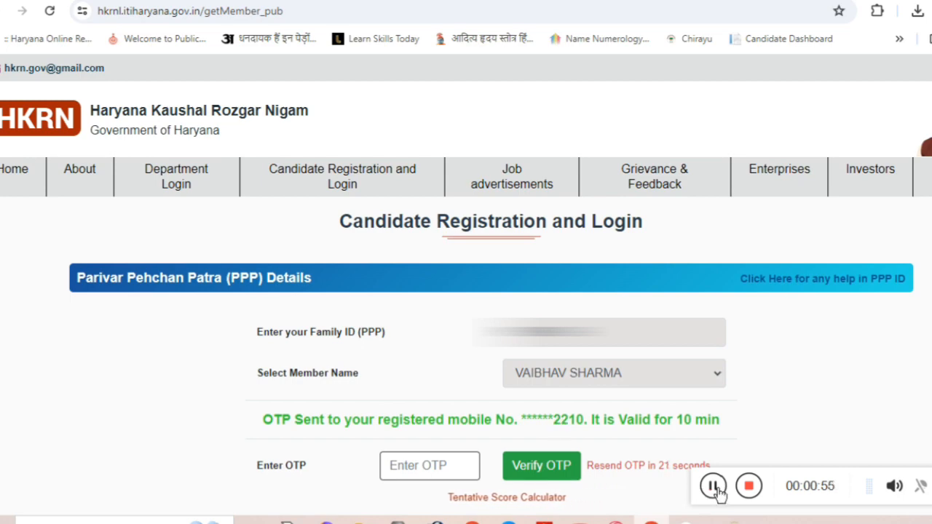
pyautogui.click(711, 486)
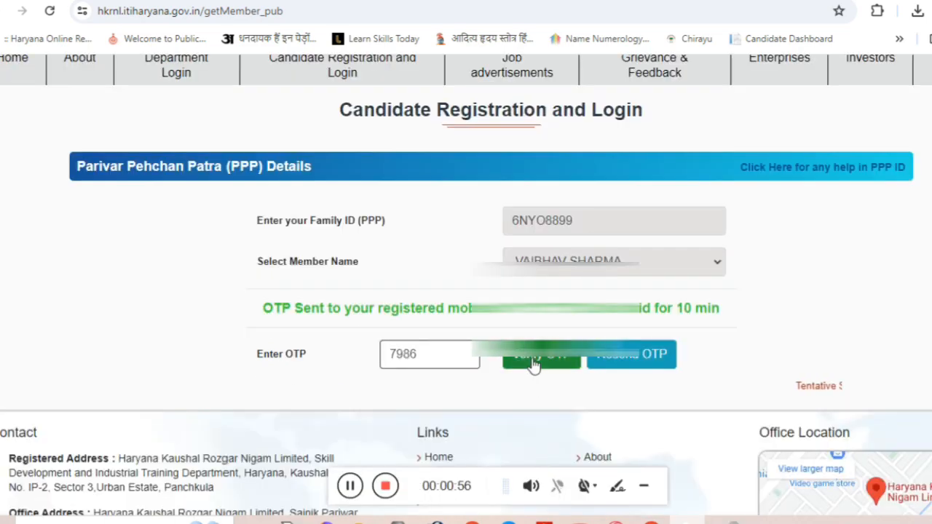
pyautogui.click(534, 357)
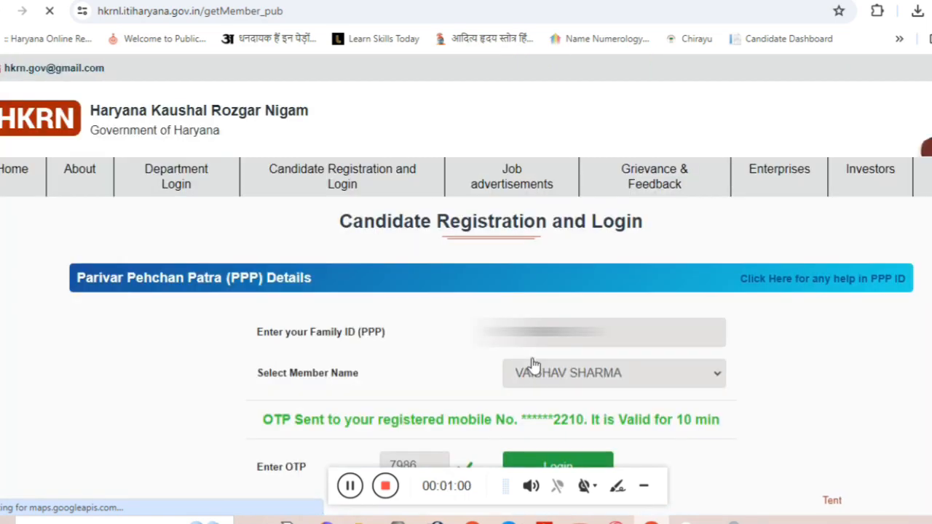
# At the bottom of the prefilled Personal Details page, generate the candidate's registration ID.
pyautogui.scroll(-2, 536, 374)
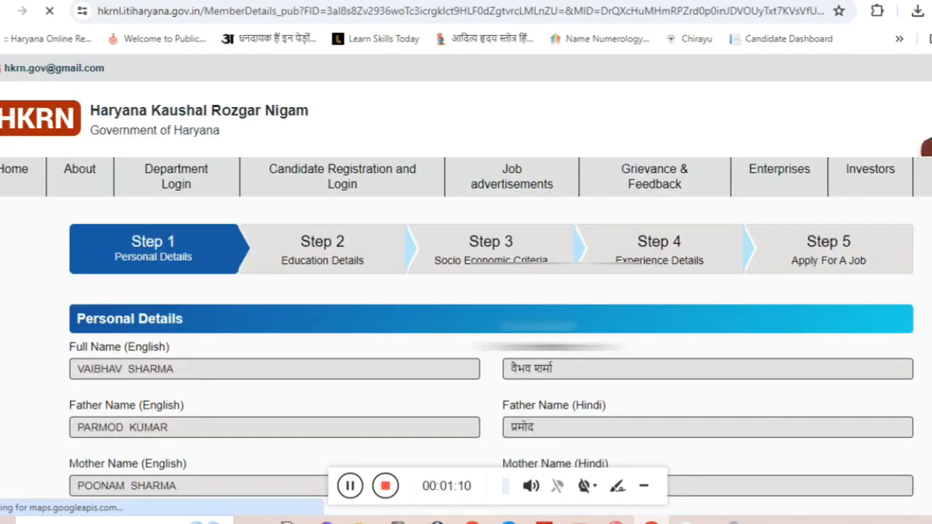
pyautogui.scroll(-10, 661, 362)
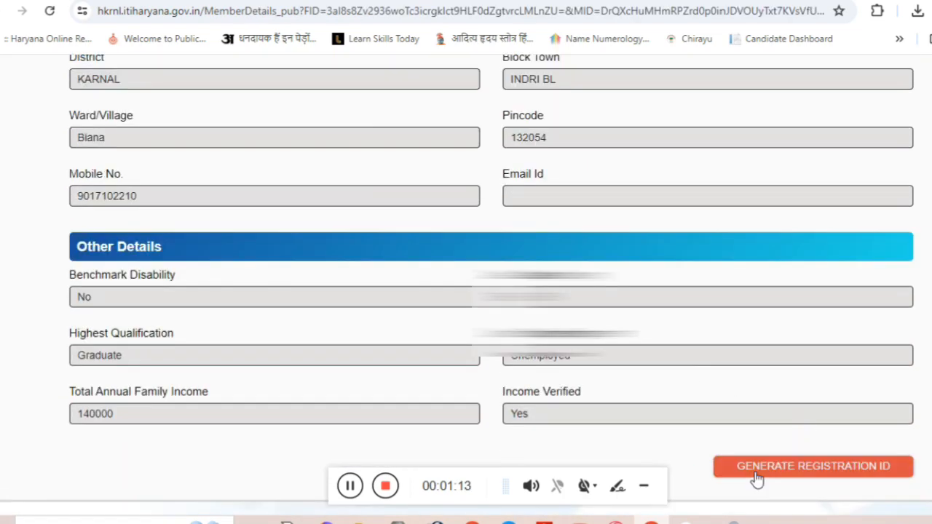
pyautogui.scroll(-3, 725, 281)
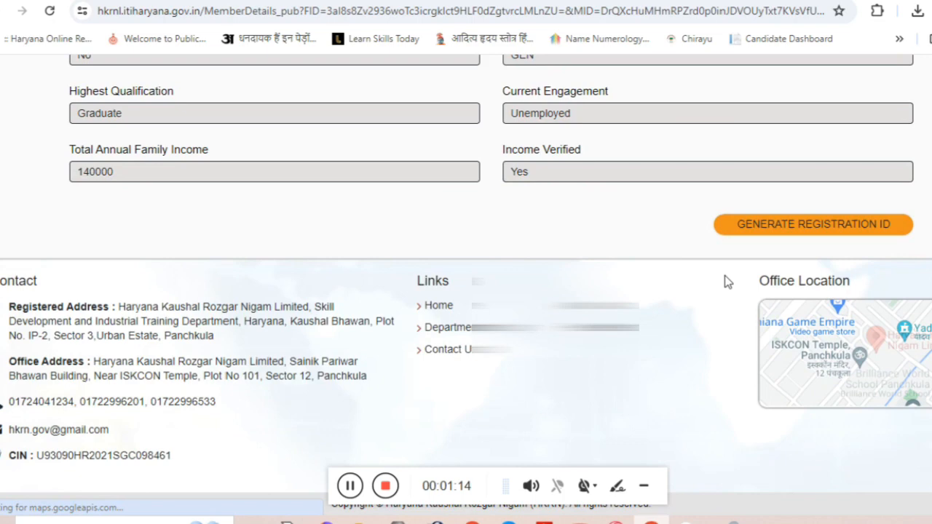
pyautogui.click(753, 227)
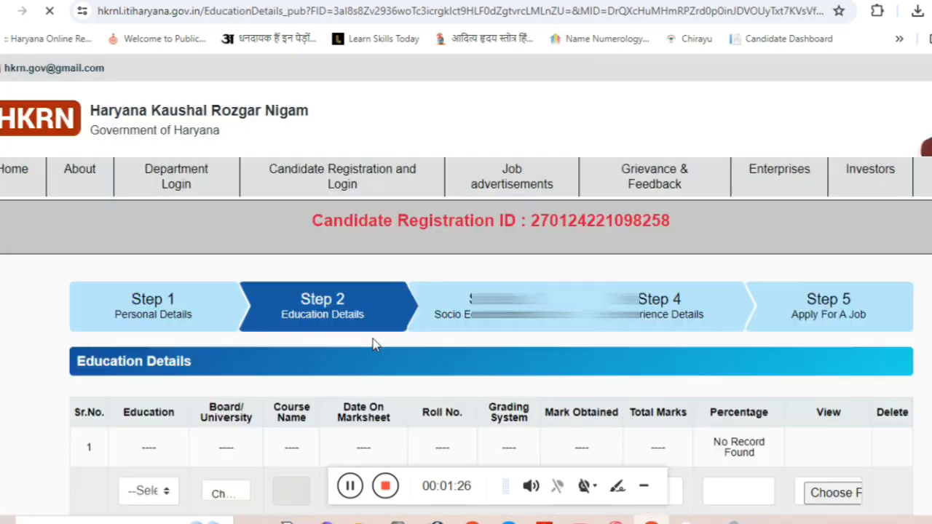
# Set the first education row to Class10th with Haryana Board.
pyautogui.scroll(-3, 372, 344)
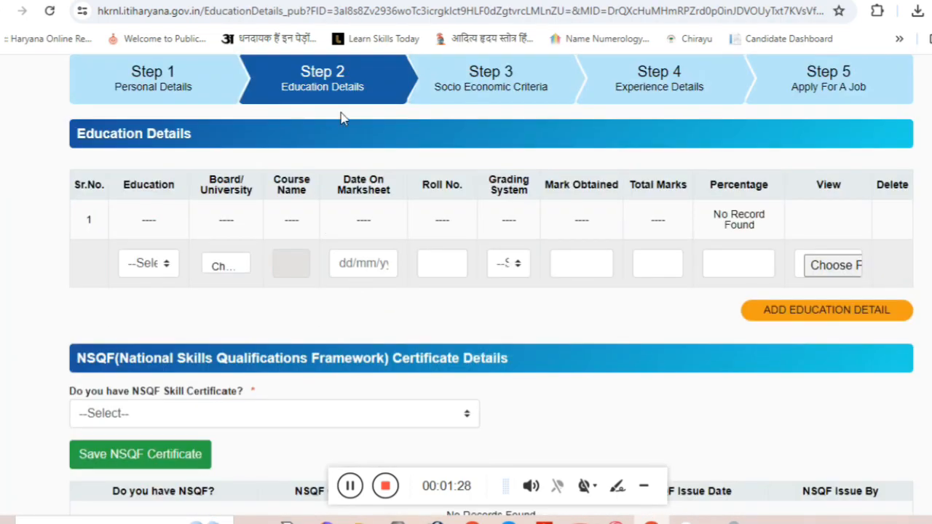
pyautogui.click(168, 268)
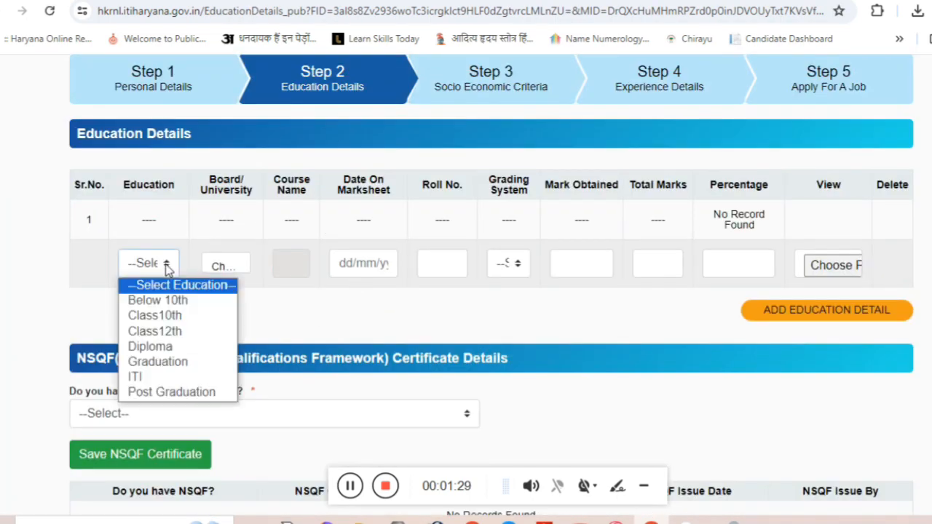
pyautogui.click(162, 320)
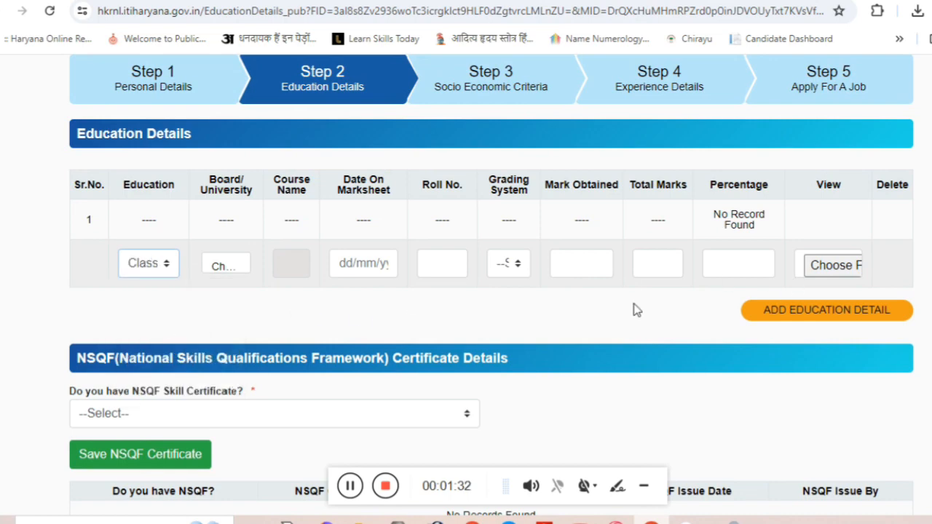
pyautogui.click(244, 275)
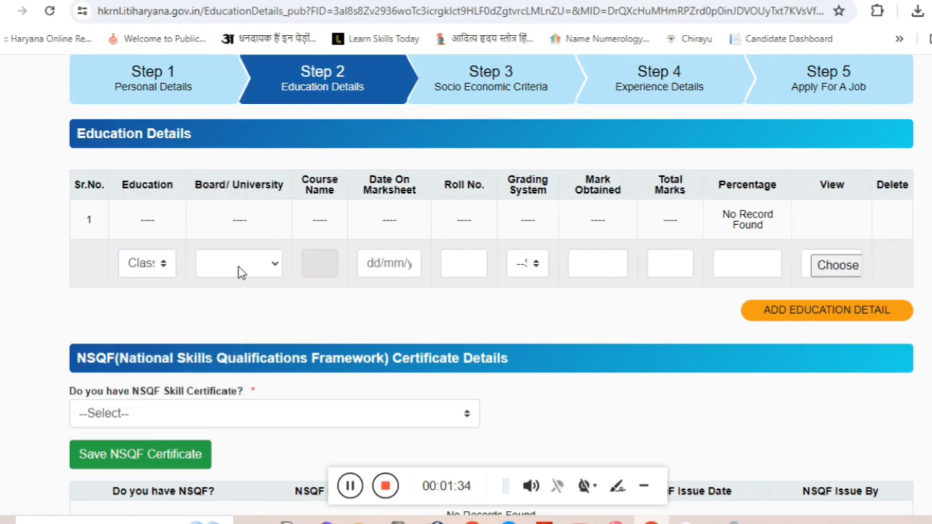
pyautogui.click(240, 271)
pyautogui.click(241, 316)
# Set the Class10th marksheet date to 31/05/2012.
pyautogui.click(375, 265)
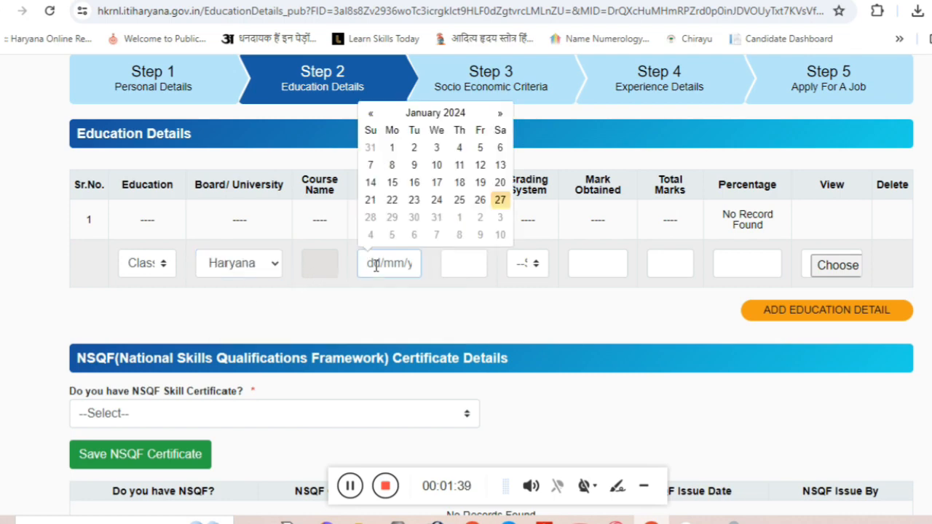
pyautogui.write('31/0')
pyautogui.press('BackSpace')
pyautogui.press('BackSpace')
pyautogui.press('BackSpace')
pyautogui.press('BackSpace')
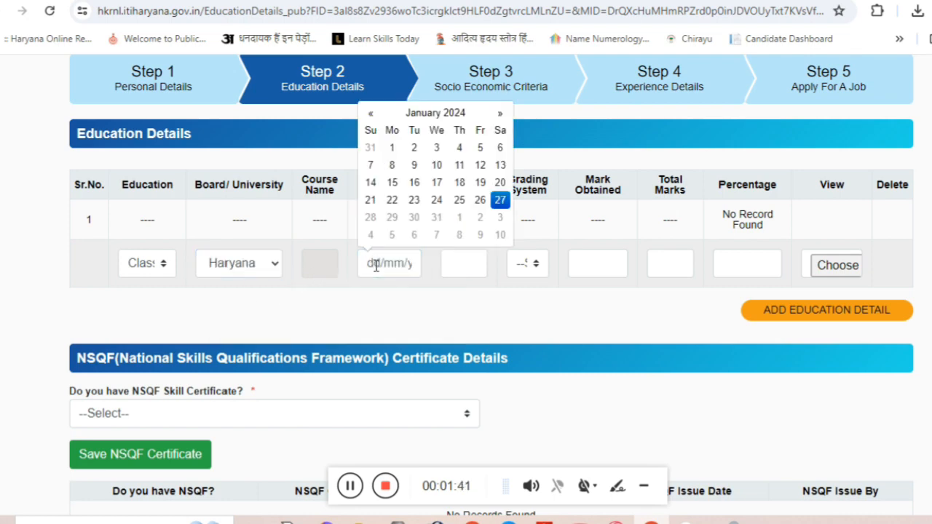
pyautogui.click(376, 265)
pyautogui.write('31')
pyautogui.write('/05/2012')
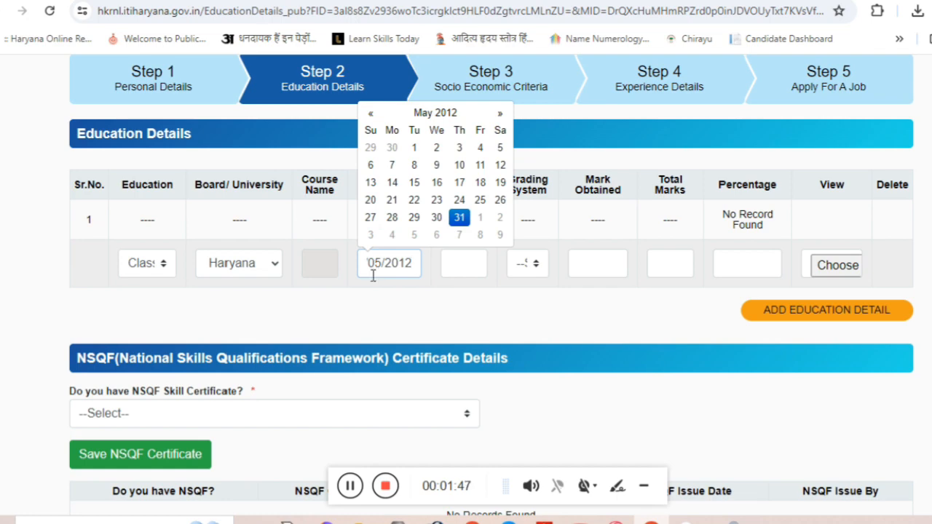
pyautogui.click(454, 261)
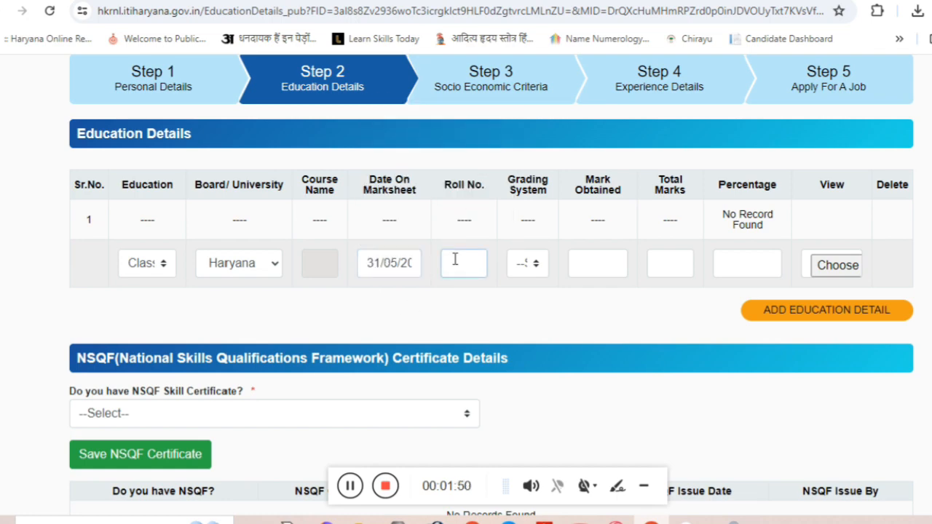
# Enter the roll number, choose Non CGPA grading, and fill marks 371 of 500.
pyautogui.click(534, 267)
pyautogui.click(542, 299)
pyautogui.click(592, 269)
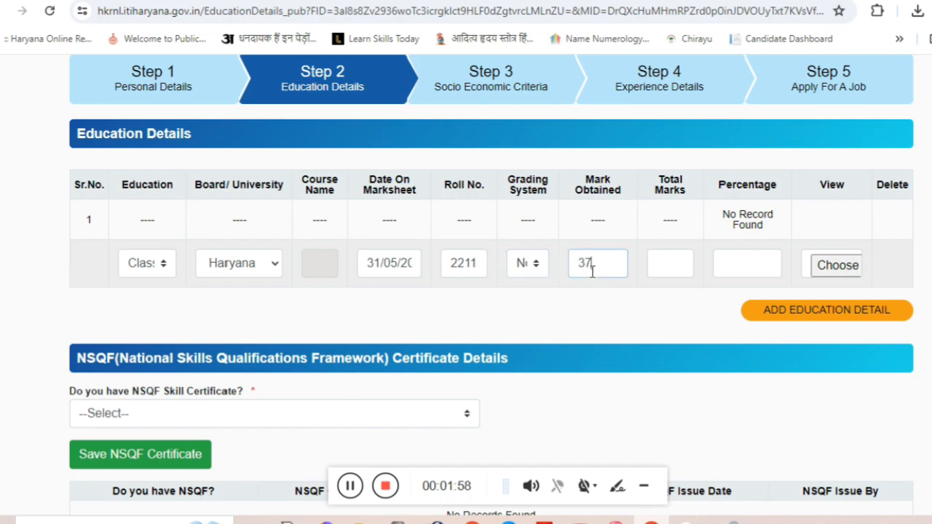
pyautogui.click(670, 268)
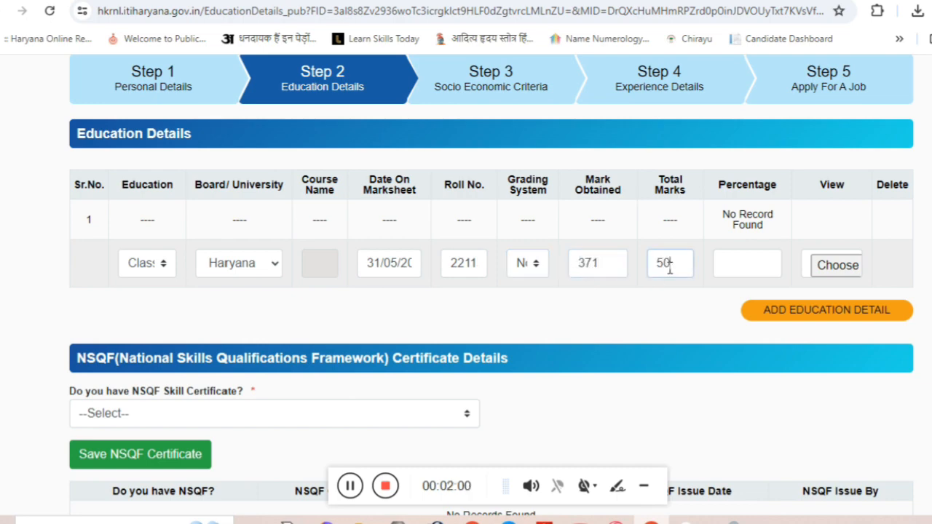
pyautogui.click(739, 270)
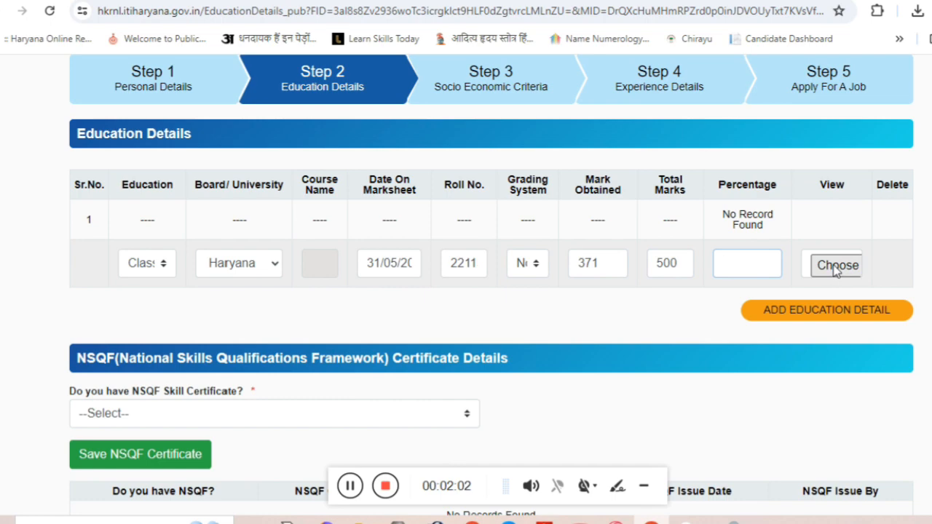
# Browse the Documents folder for the Class10th marksheet file to upload.
pyautogui.click(835, 267)
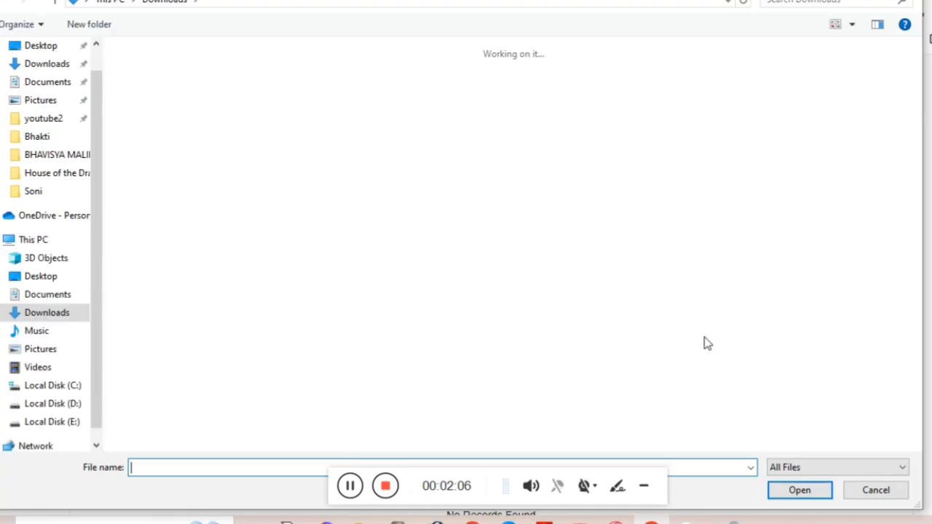
pyautogui.click(44, 82)
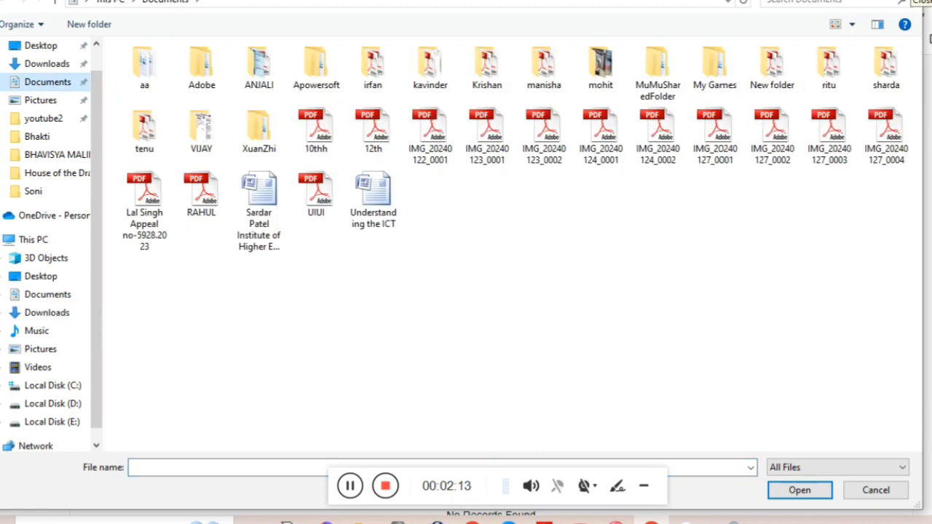
pyautogui.press('Escape')
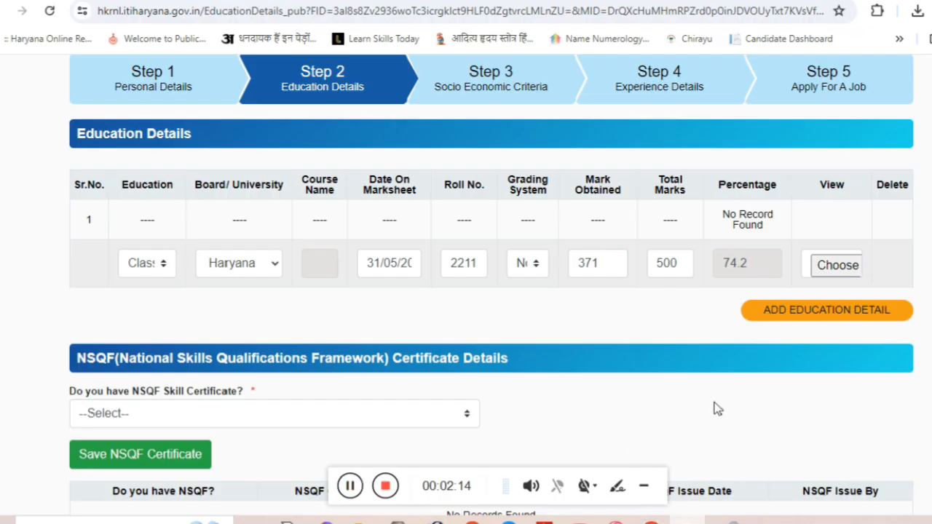
# Save the Class10th record, acknowledge the confirmation, and add a new education row.
pyautogui.click(780, 321)
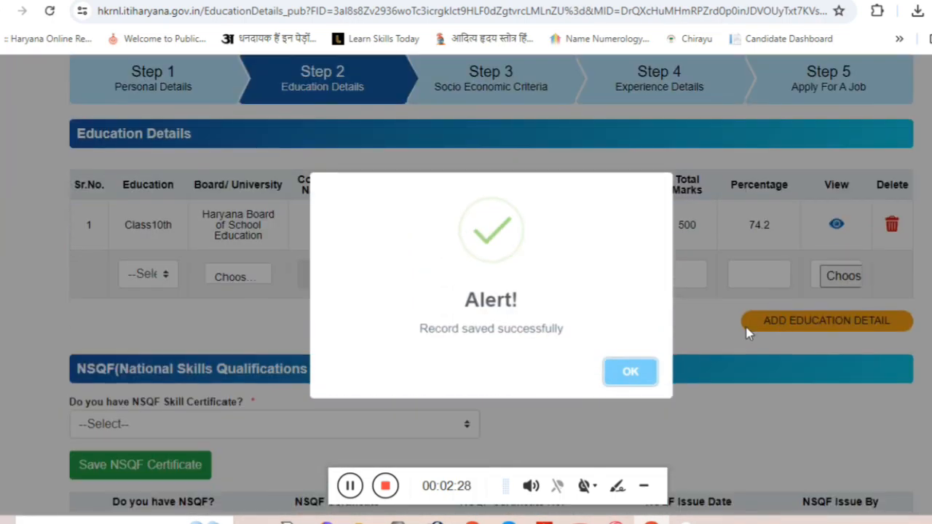
pyautogui.click(633, 376)
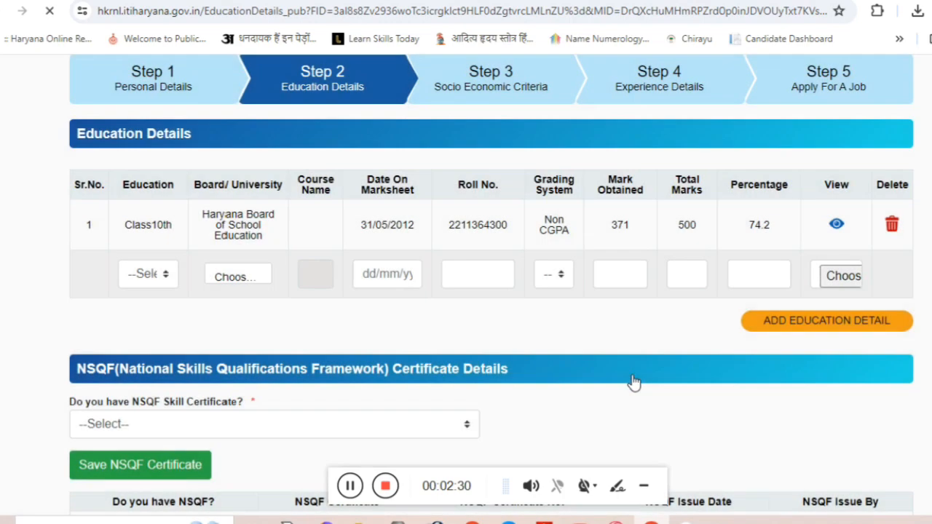
pyautogui.click(791, 322)
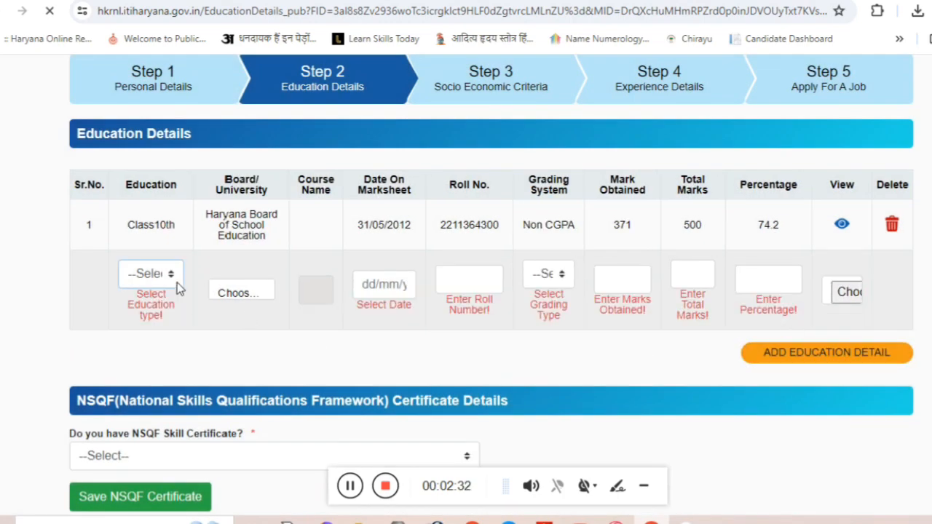
# Set the new row's education level to Class12th and open the board list.
pyautogui.click(177, 283)
pyautogui.click(161, 342)
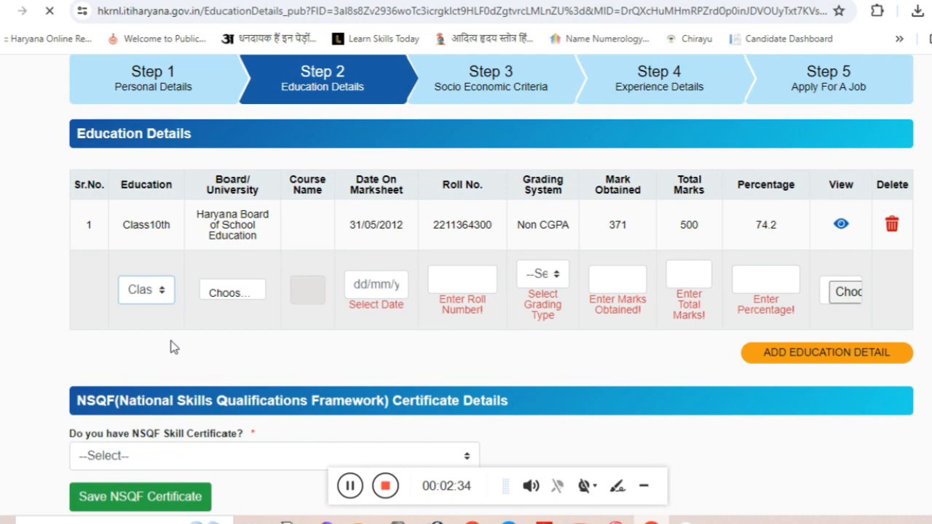
pyautogui.click(239, 294)
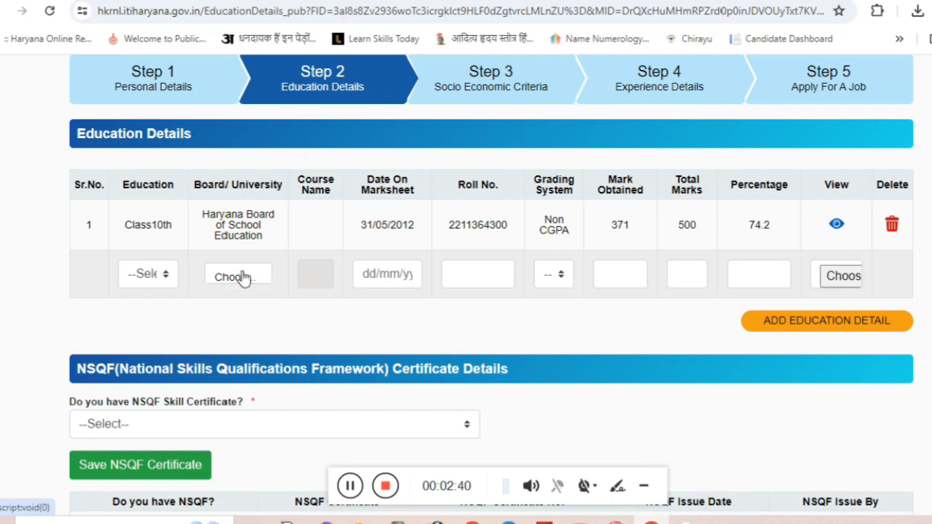
# Confirm Class12th as the level and choose Haryana Board of School Education.
pyautogui.click(135, 274)
pyautogui.click(146, 326)
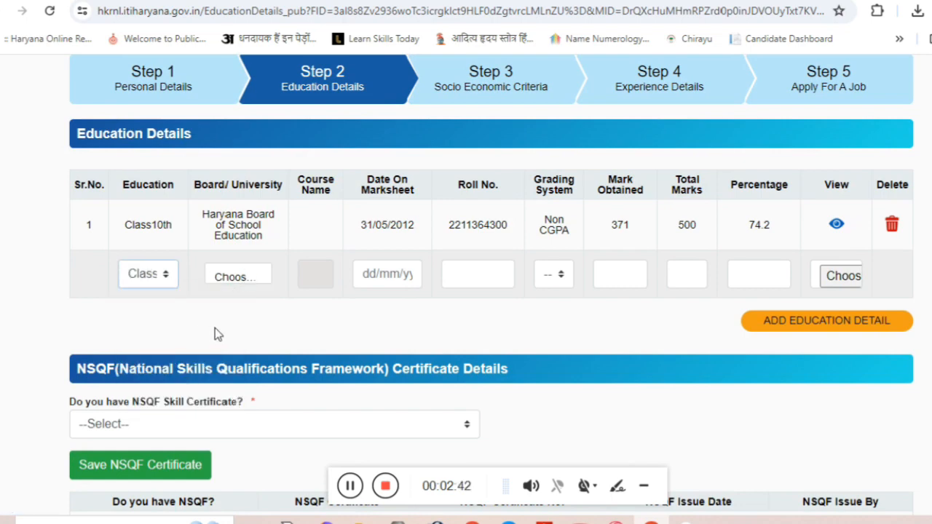
pyautogui.click(156, 275)
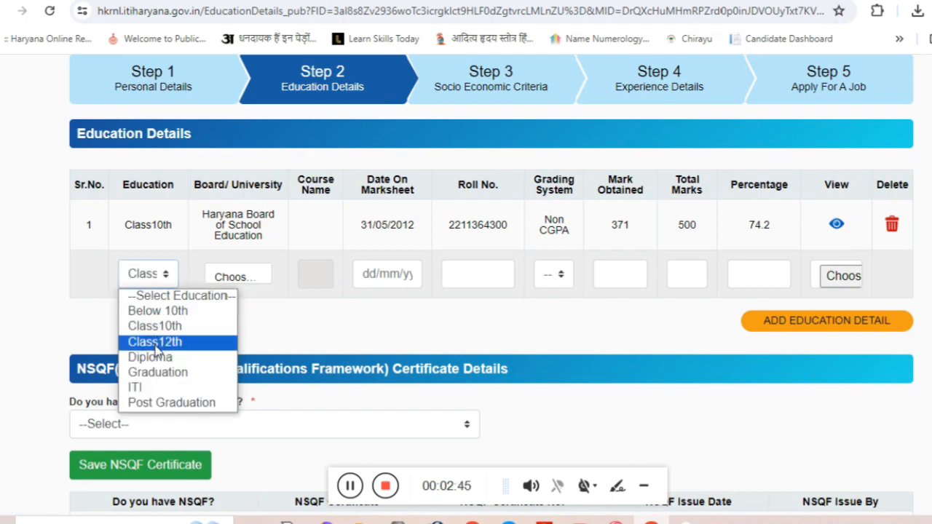
pyautogui.click(155, 343)
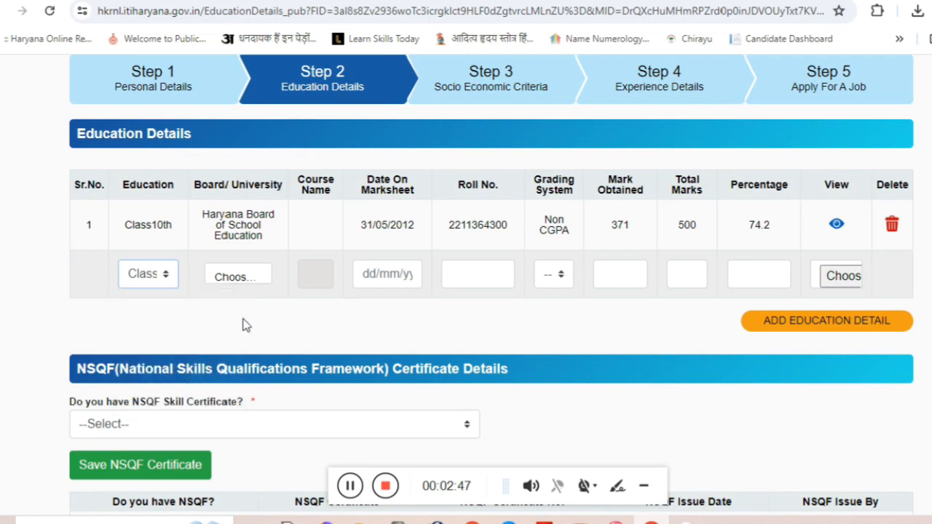
pyautogui.click(248, 276)
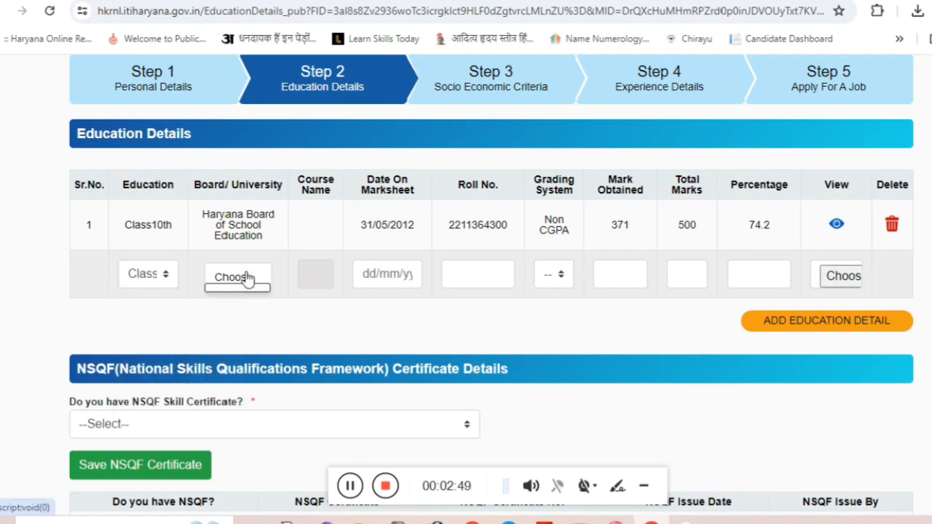
pyautogui.click(162, 277)
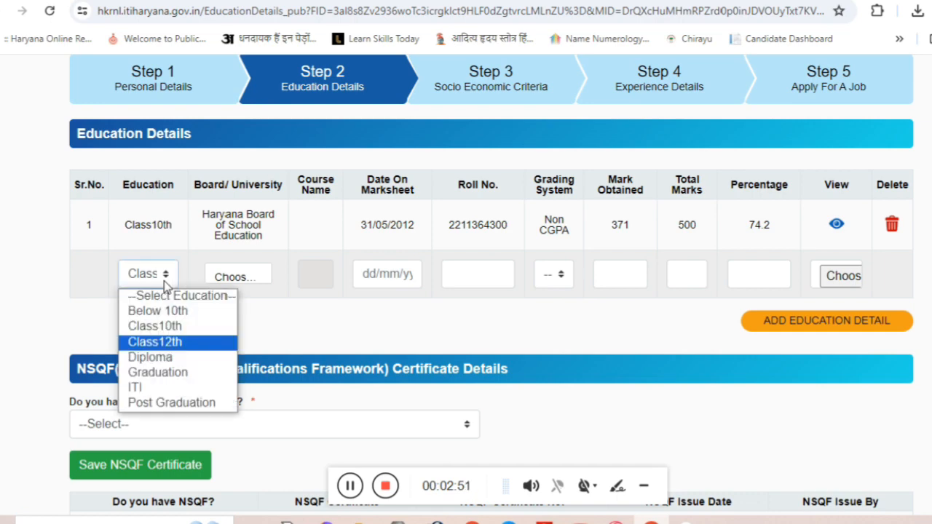
pyautogui.click(155, 341)
pyautogui.click(307, 342)
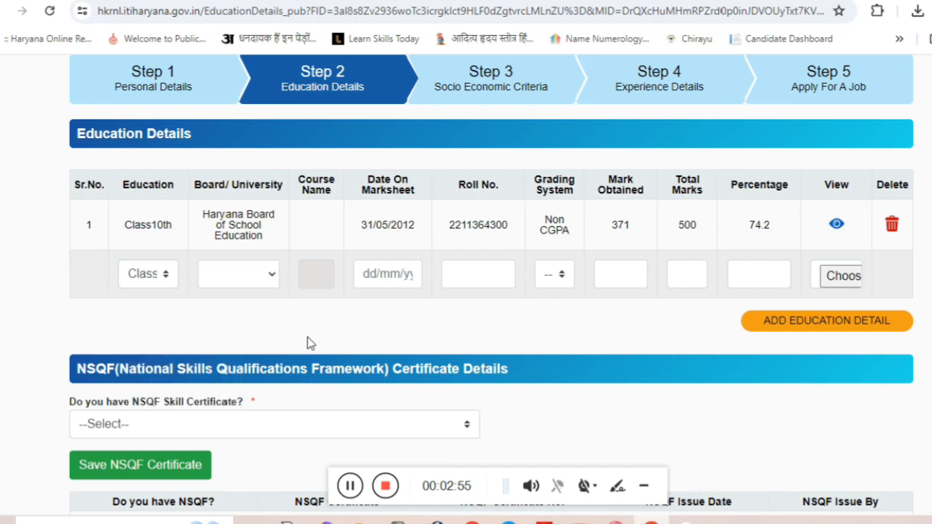
pyautogui.click(231, 271)
pyautogui.click(266, 327)
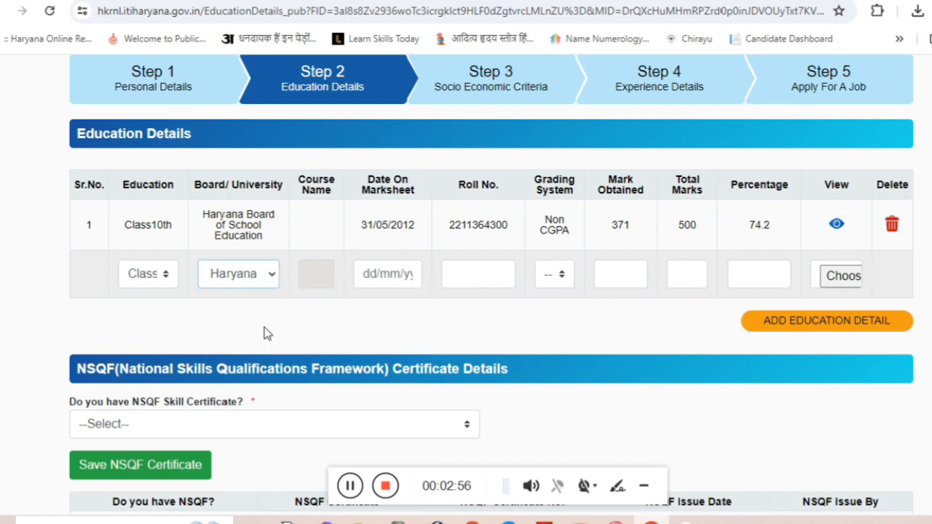
pyautogui.click(159, 280)
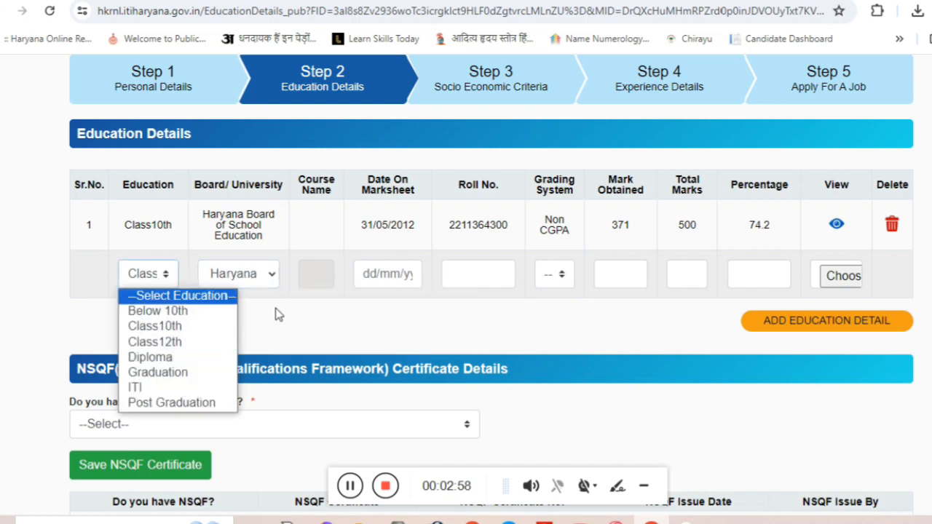
pyautogui.click(326, 313)
# Enter marksheet date 30/05/2016, the roll number, Non CGPA grading, and 316 of 500 marks.
pyautogui.click(391, 282)
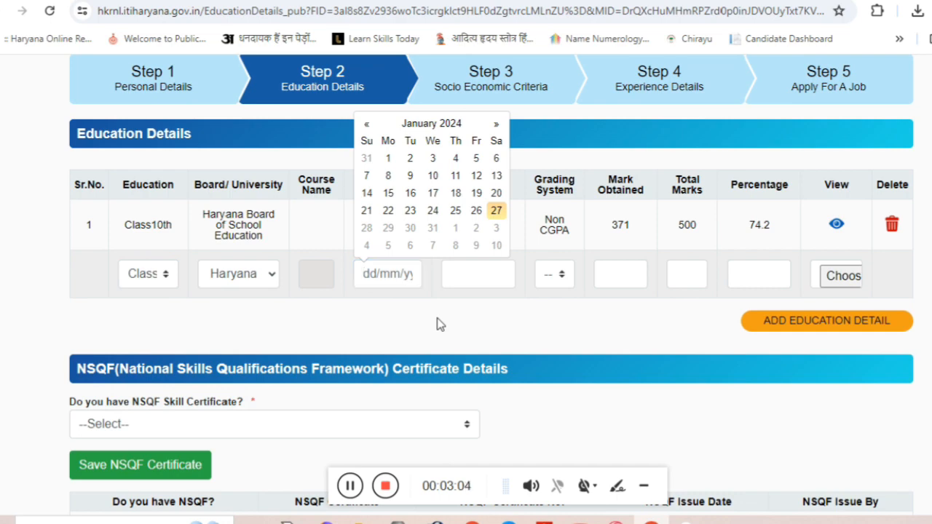
pyautogui.click(371, 285)
pyautogui.write('30/05/')
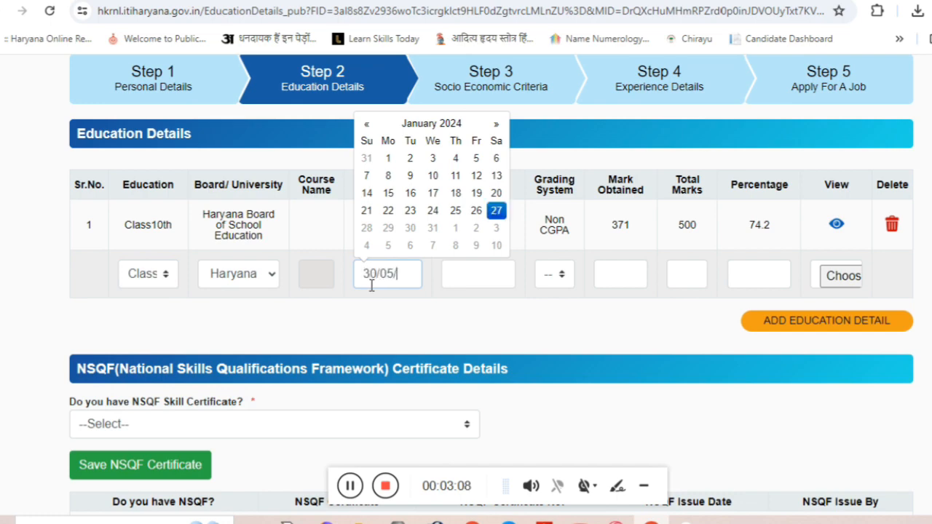
pyautogui.write('2016')
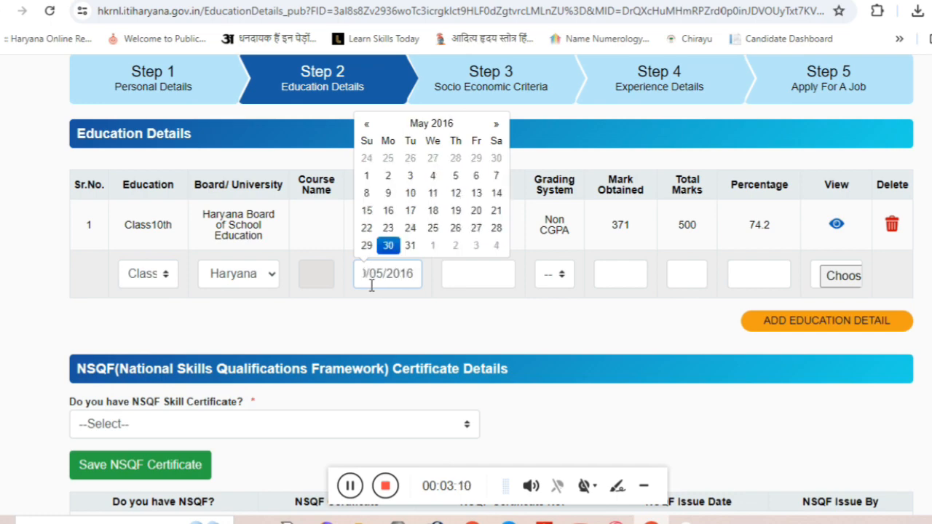
pyautogui.click(466, 283)
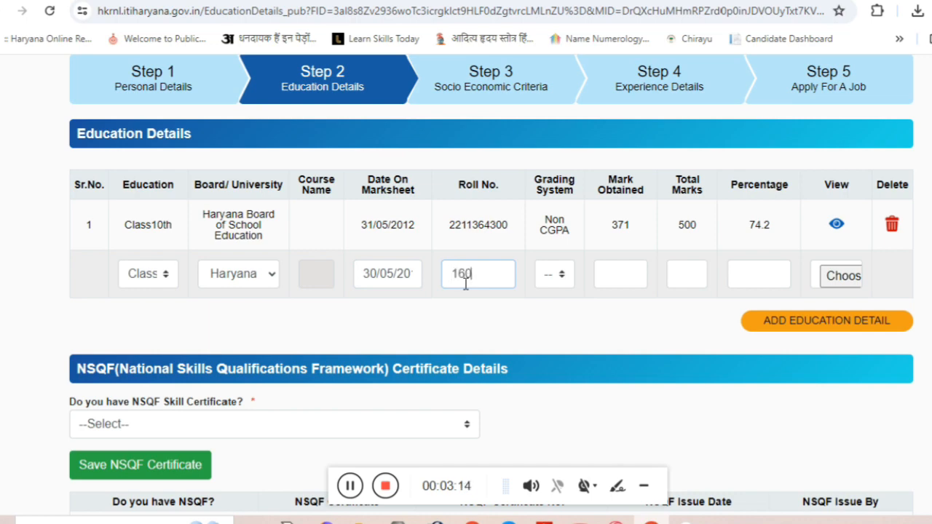
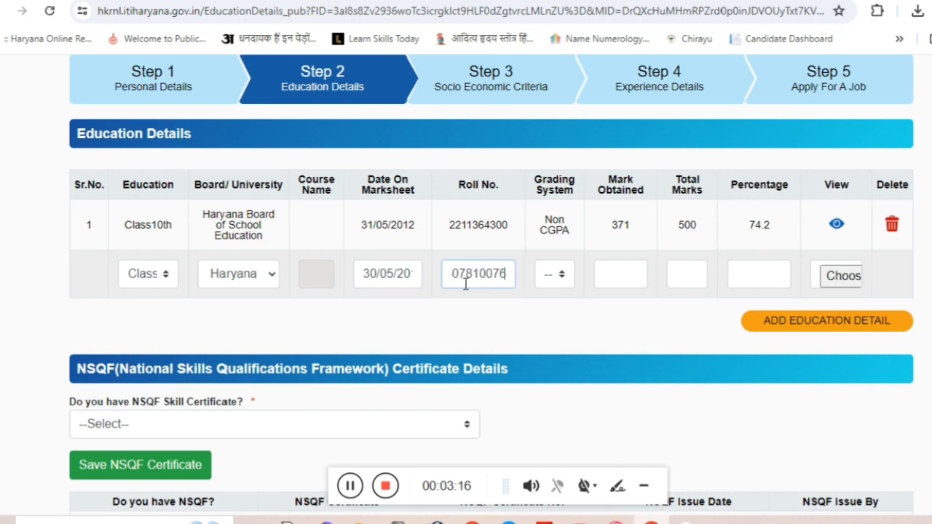
pyautogui.click(554, 275)
pyautogui.click(559, 308)
pyautogui.click(610, 281)
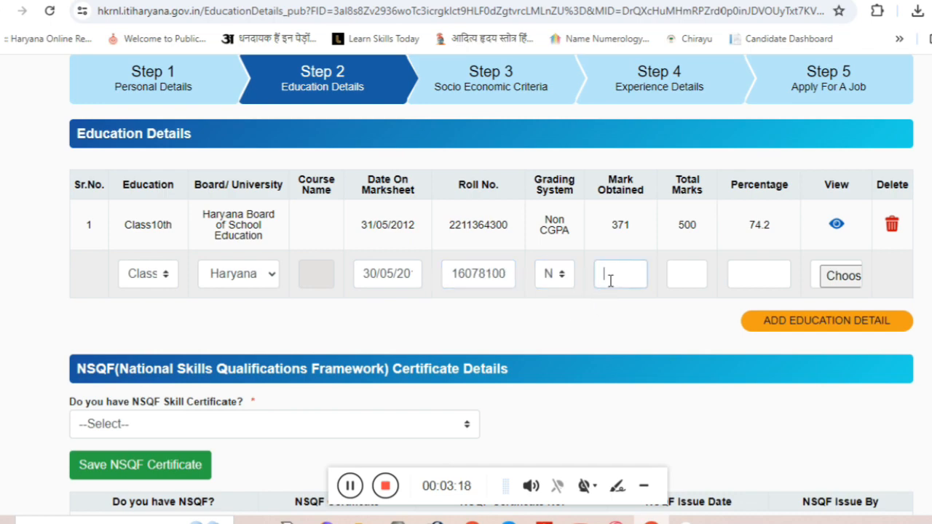
pyautogui.click(701, 267)
pyautogui.write('50')
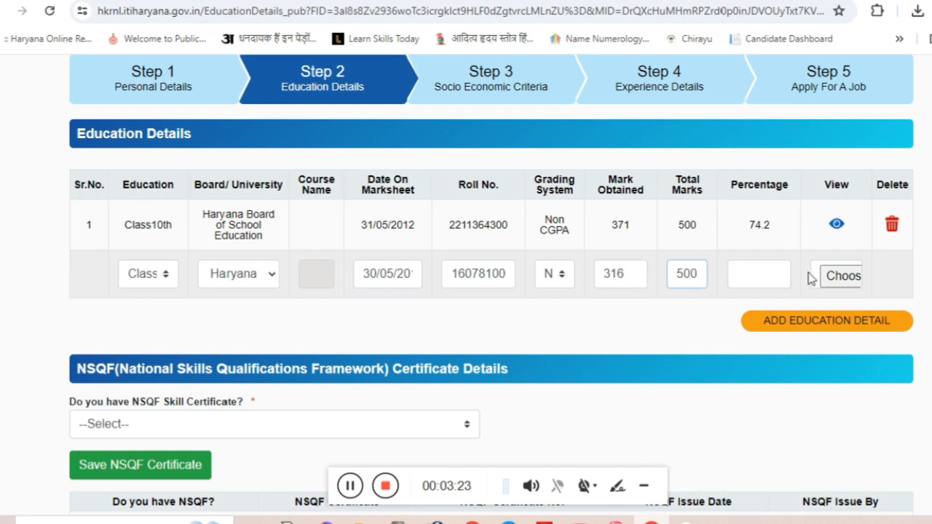
pyautogui.write('0')
# Attach the 12TH marksheet file and save the Class12th record at 63.2%.
pyautogui.click(843, 276)
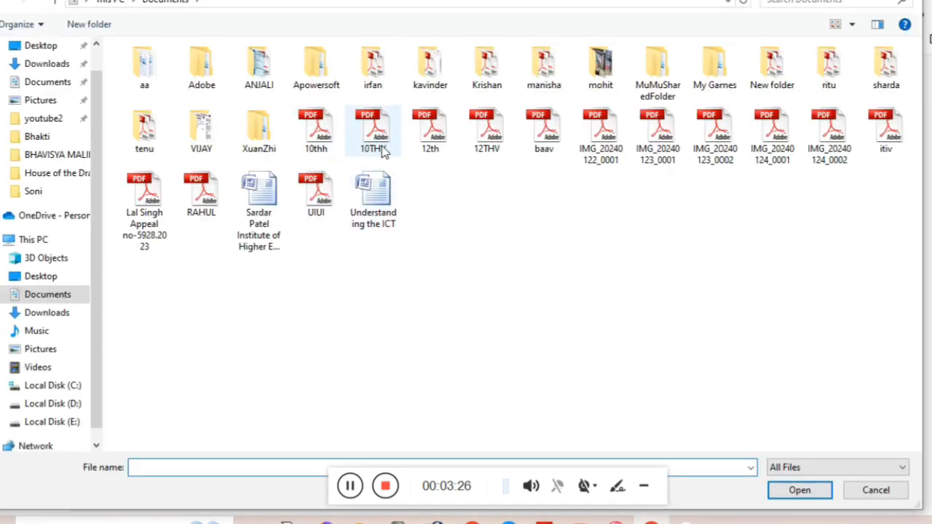
pyautogui.doubleClick(476, 149)
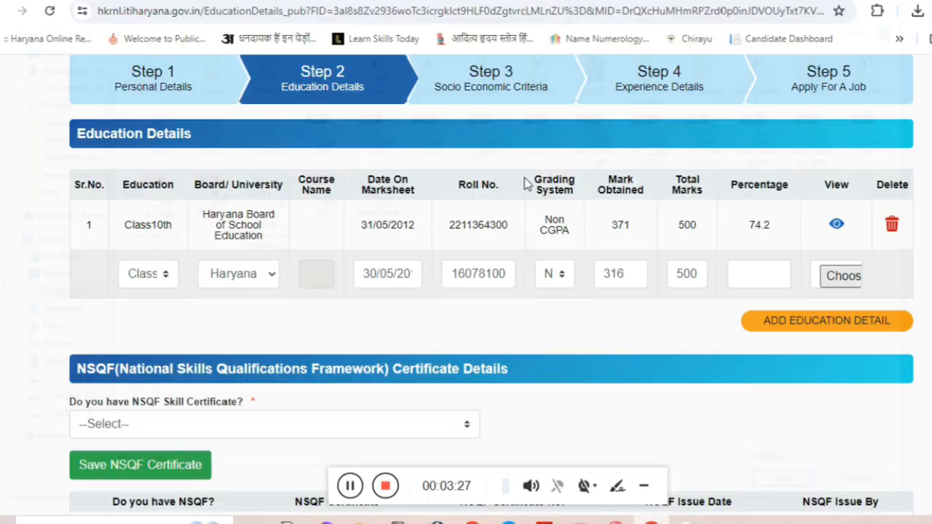
pyautogui.click(792, 326)
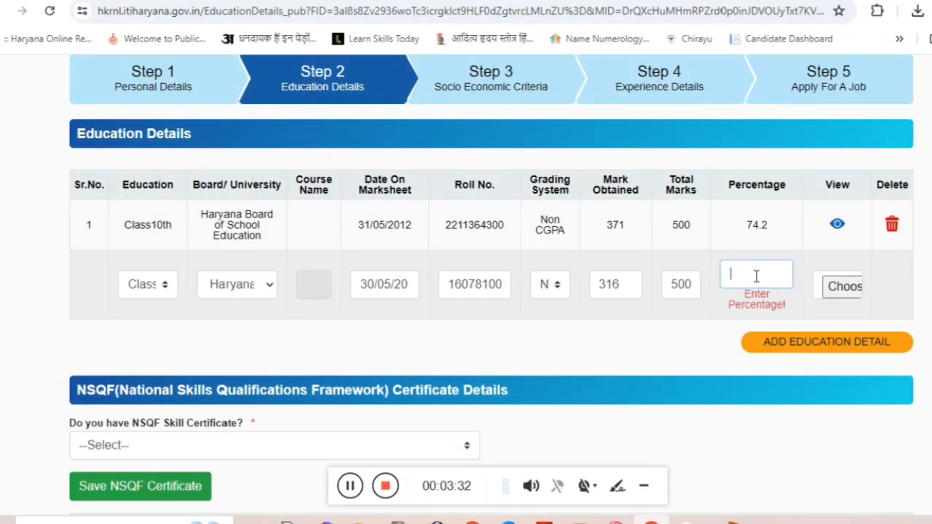
pyautogui.click(716, 353)
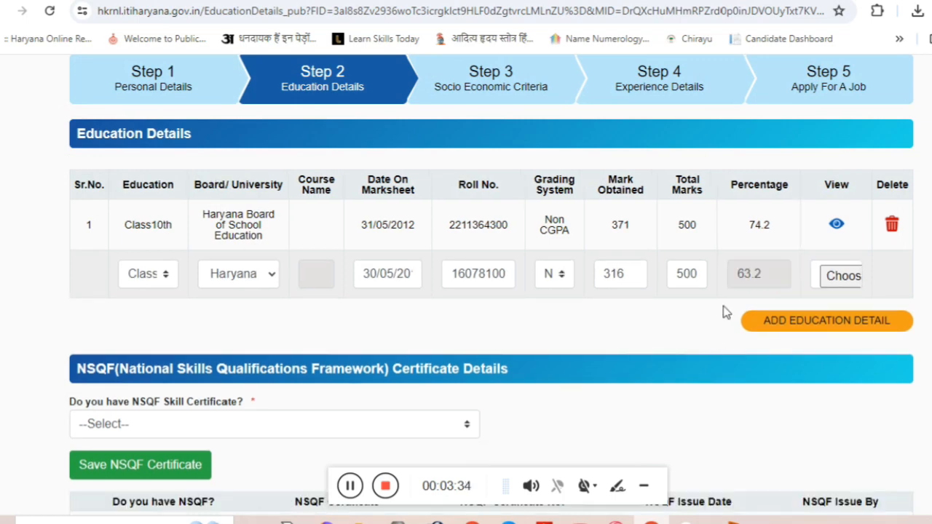
pyautogui.click(833, 280)
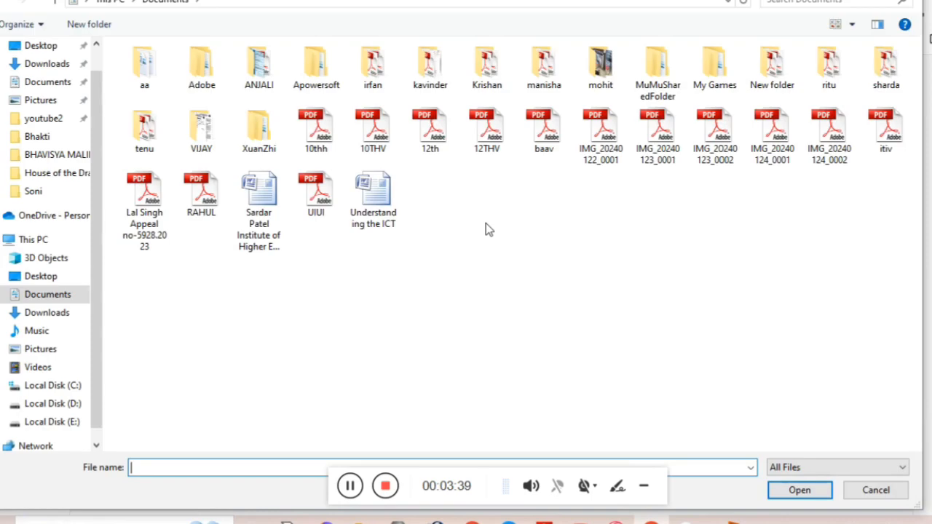
pyautogui.doubleClick(487, 157)
pyautogui.click(760, 326)
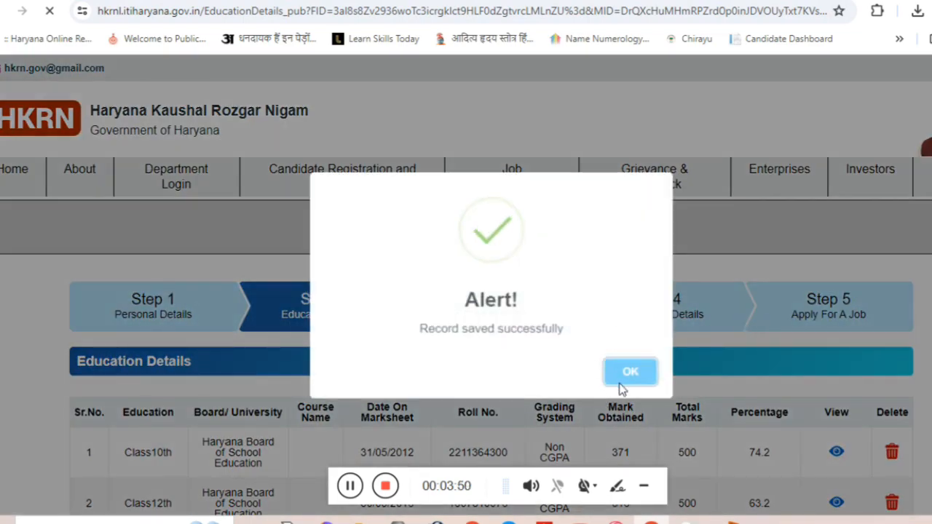
pyautogui.click(620, 369)
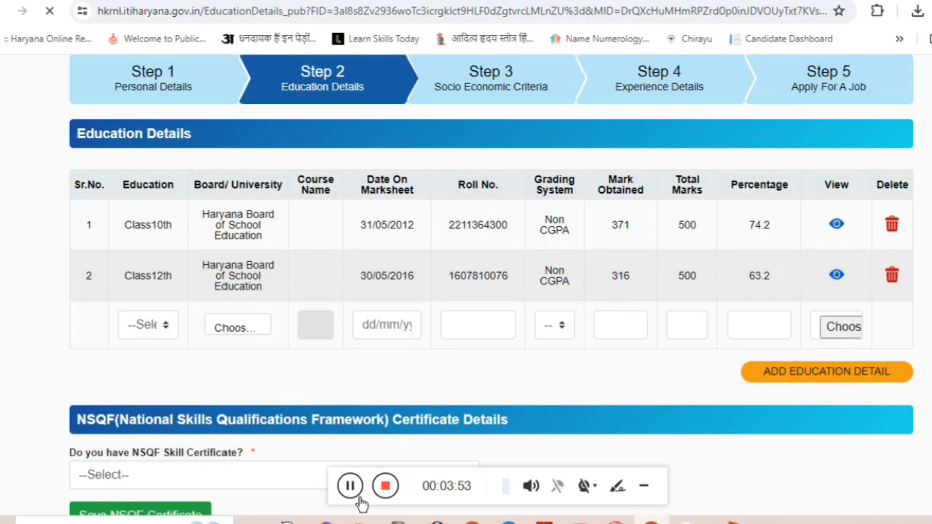
# Save the GOVT ITI KARNAL Draughtsman (Civil) 45.68% ITI record and confirm the alert.
pyautogui.click(351, 486)
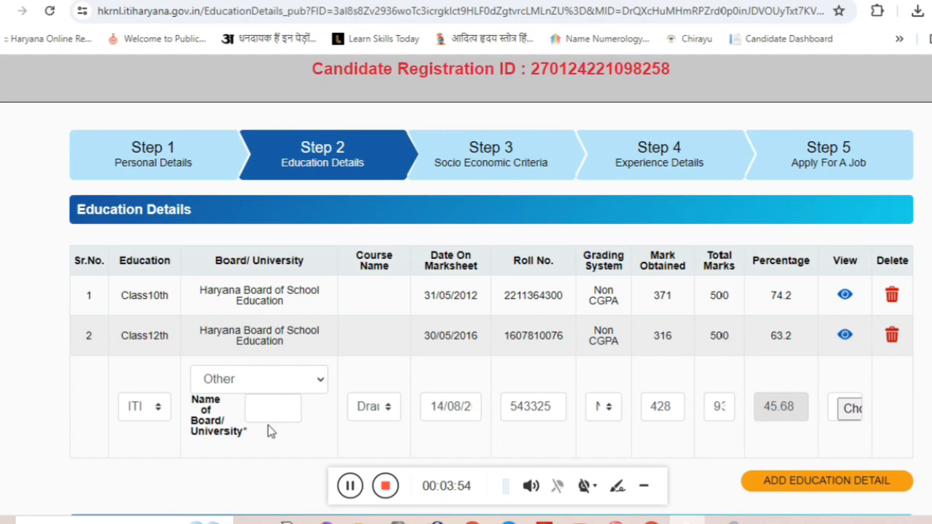
pyautogui.click(277, 404)
pyautogui.click(350, 486)
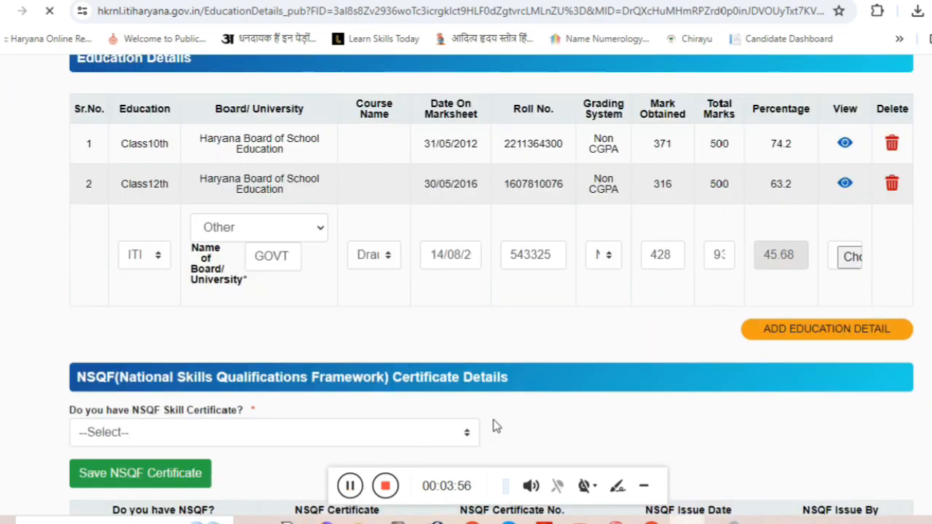
pyautogui.click(350, 486)
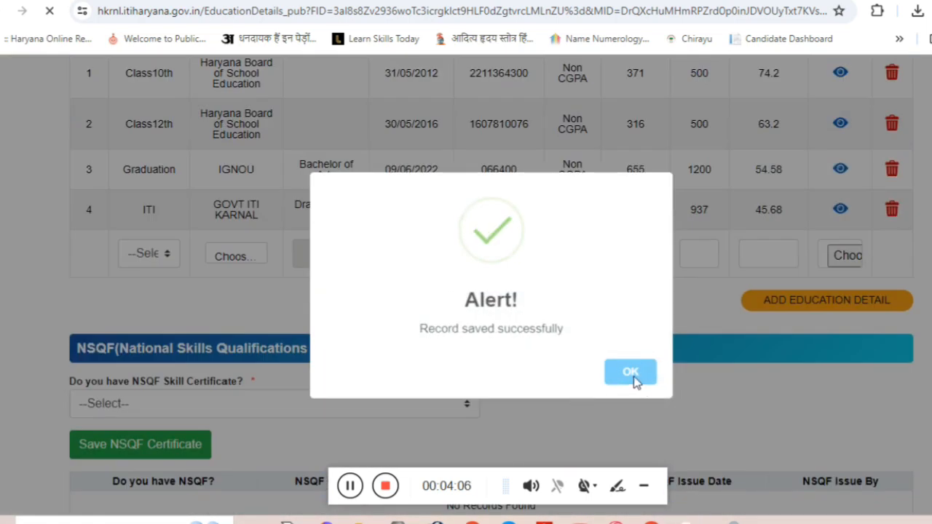
pyautogui.click(632, 376)
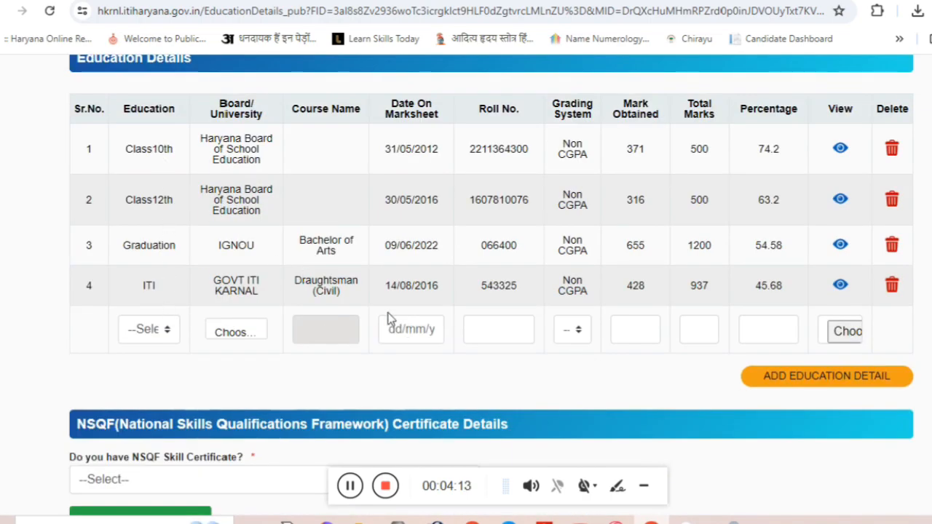
# Answer Yes to holding an NSQF certificate and save to reveal its detail fields.
pyautogui.scroll(-3, 327, 299)
pyautogui.scroll(-4, 252, 271)
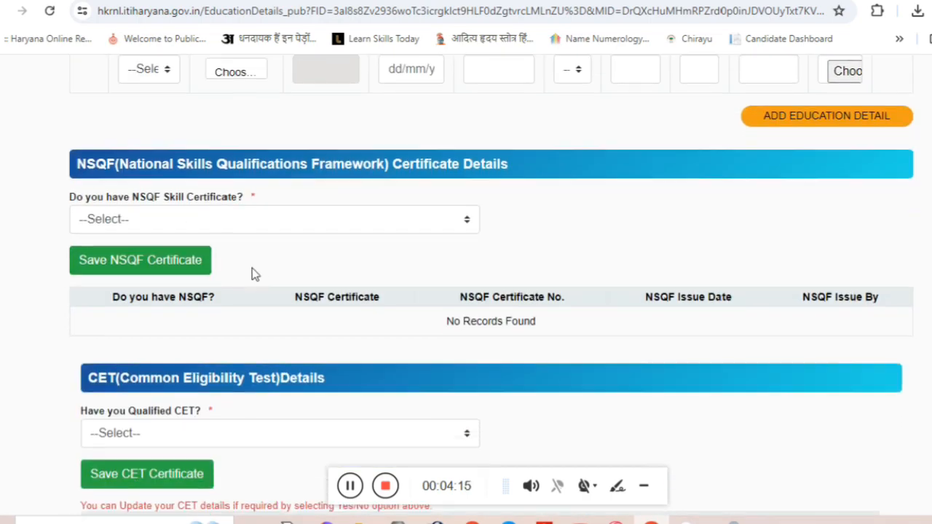
pyautogui.scroll(3, 250, 289)
pyautogui.click(161, 182)
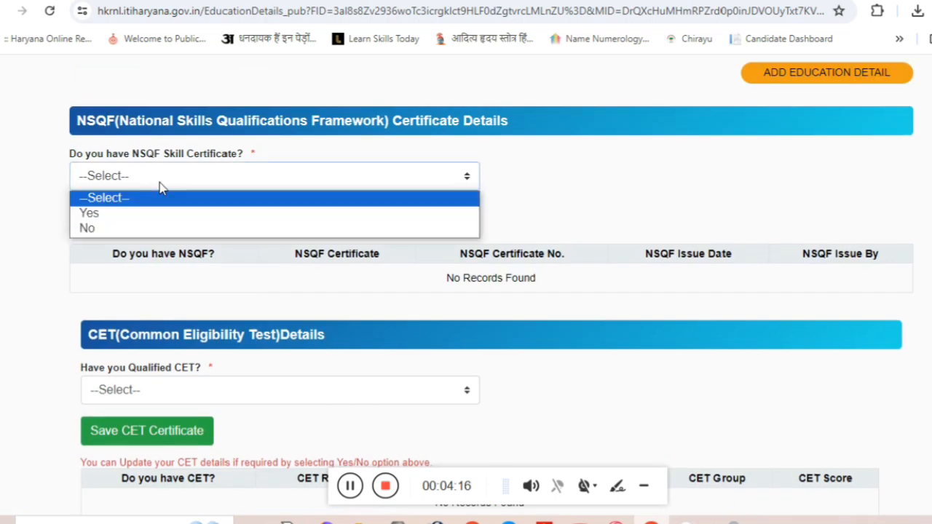
pyautogui.click(128, 213)
pyautogui.click(124, 225)
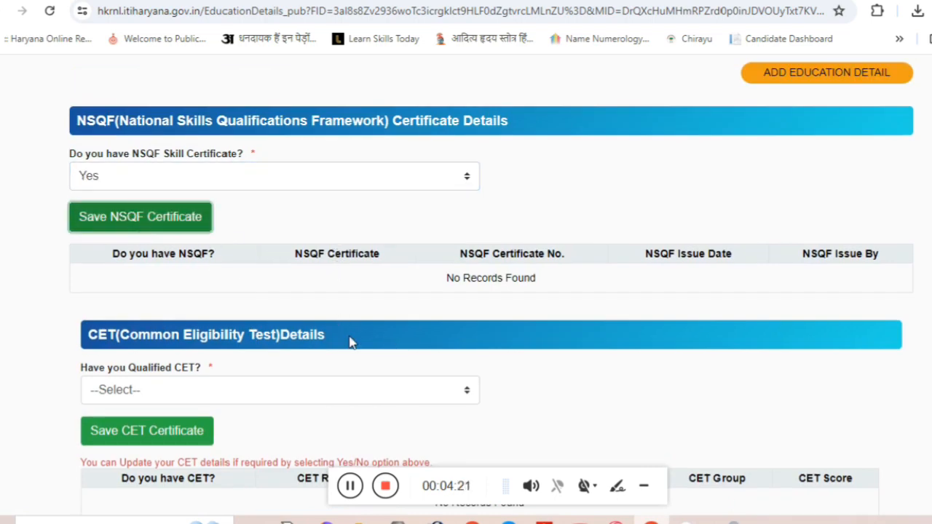
pyautogui.scroll(6, 349, 342)
pyautogui.scroll(-6, 143, 237)
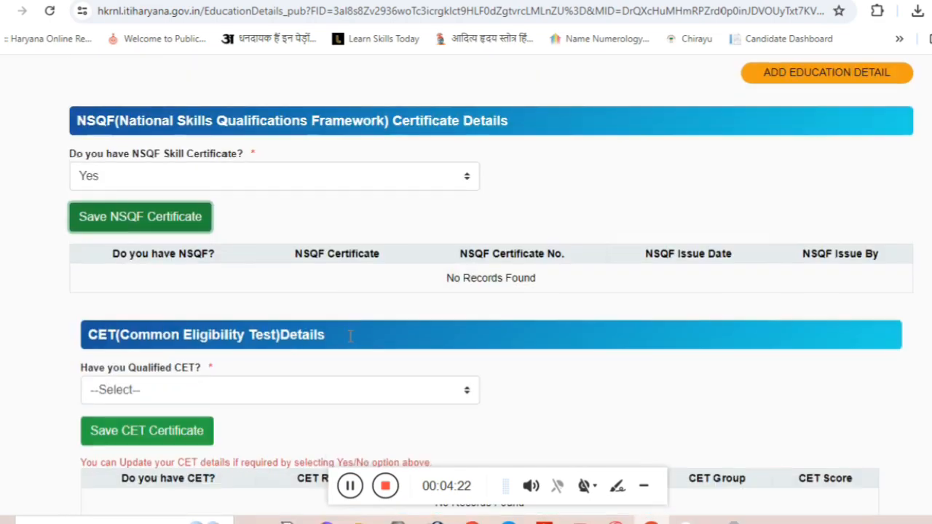
pyautogui.click(142, 216)
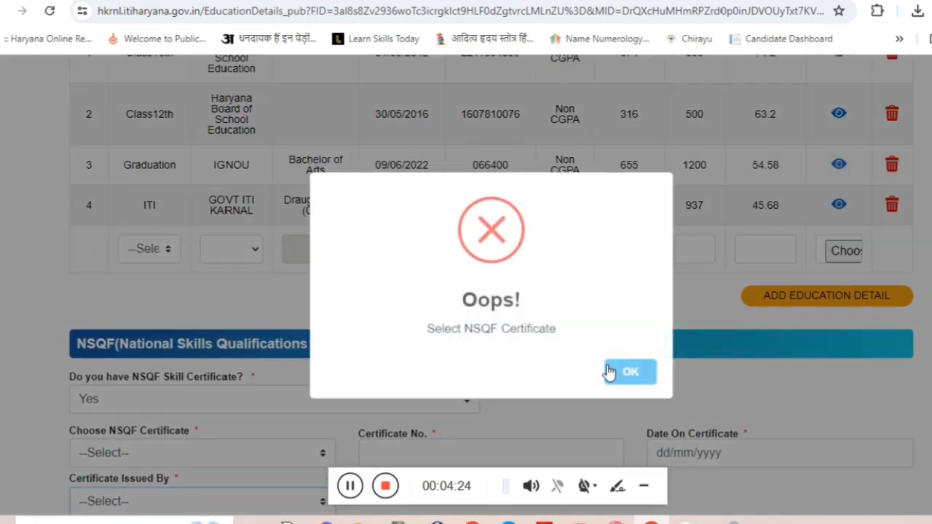
pyautogui.click(629, 372)
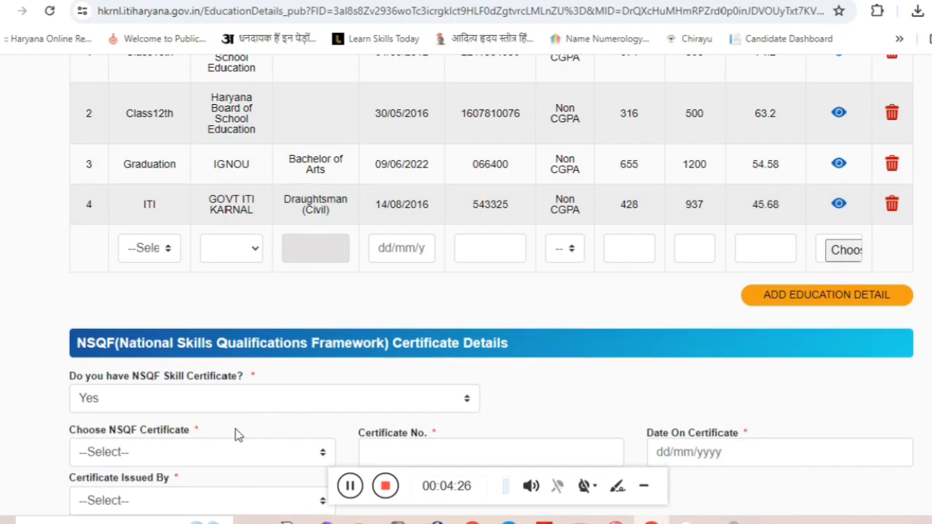
pyautogui.scroll(-2, 236, 429)
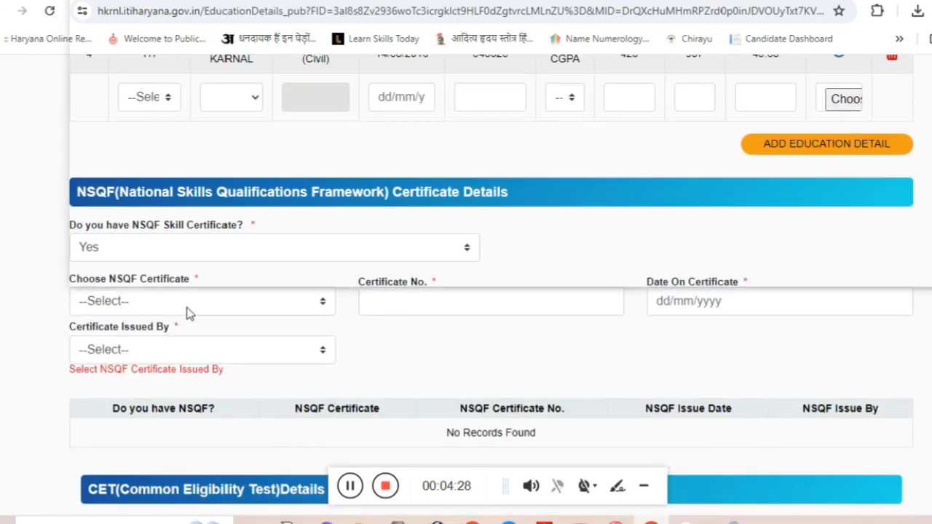
# Choose the Draughtsman Civil (ATS) certificate, enter its certificate number, and date it 14/08/2016.
pyautogui.click(187, 313)
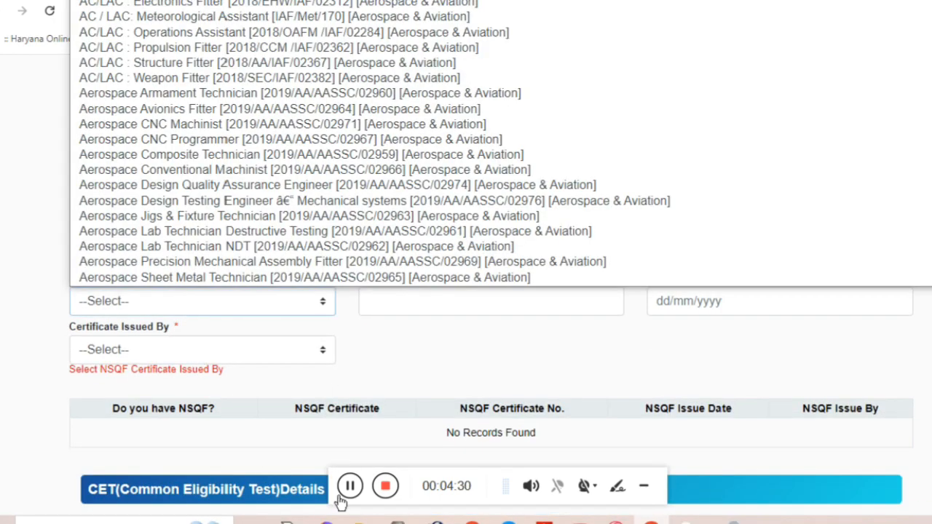
pyautogui.click(352, 490)
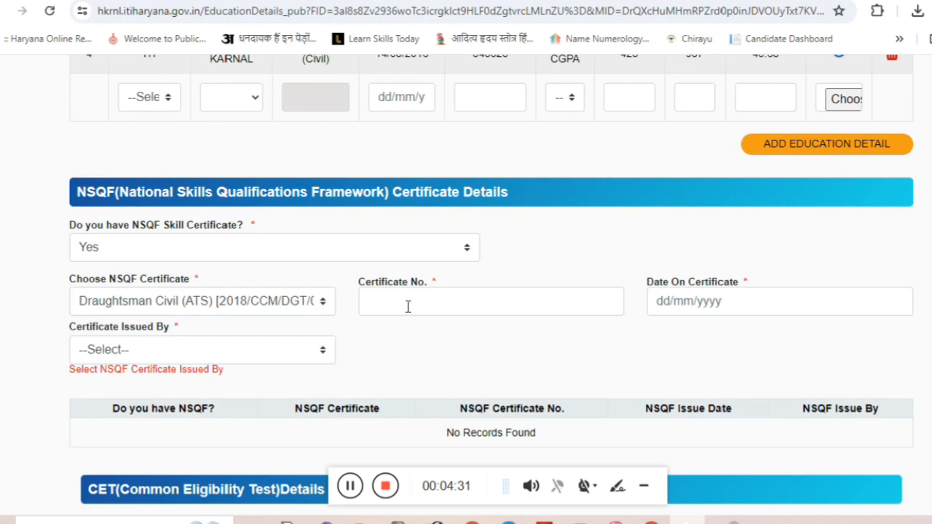
pyautogui.click(408, 305)
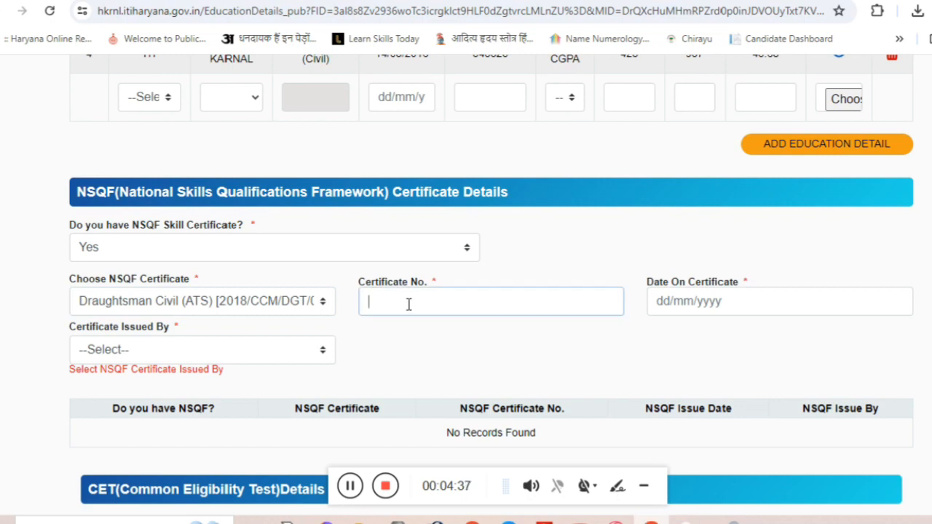
pyautogui.write('5')
pyautogui.click(409, 305)
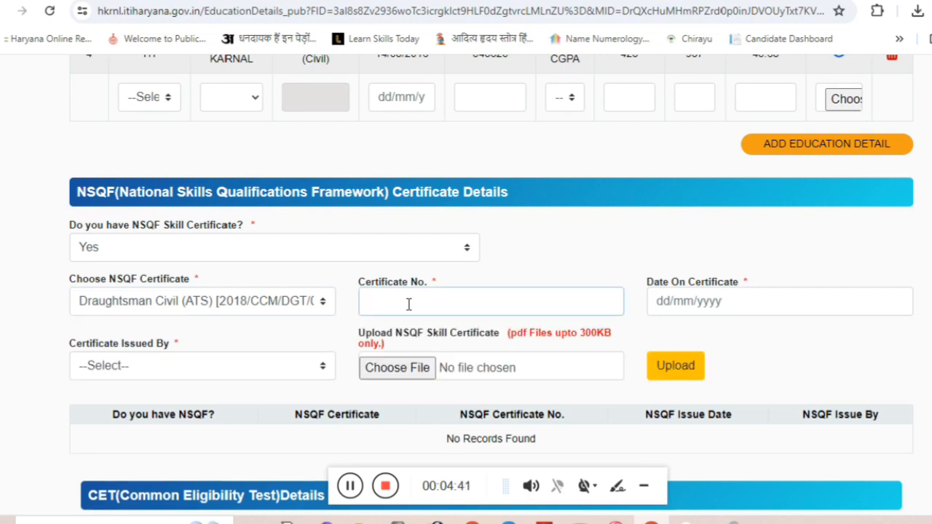
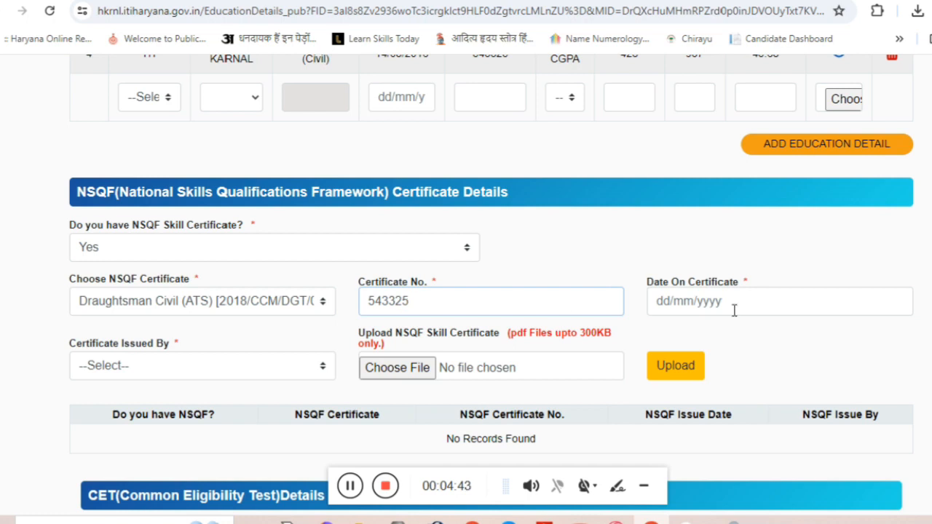
pyautogui.click(700, 304)
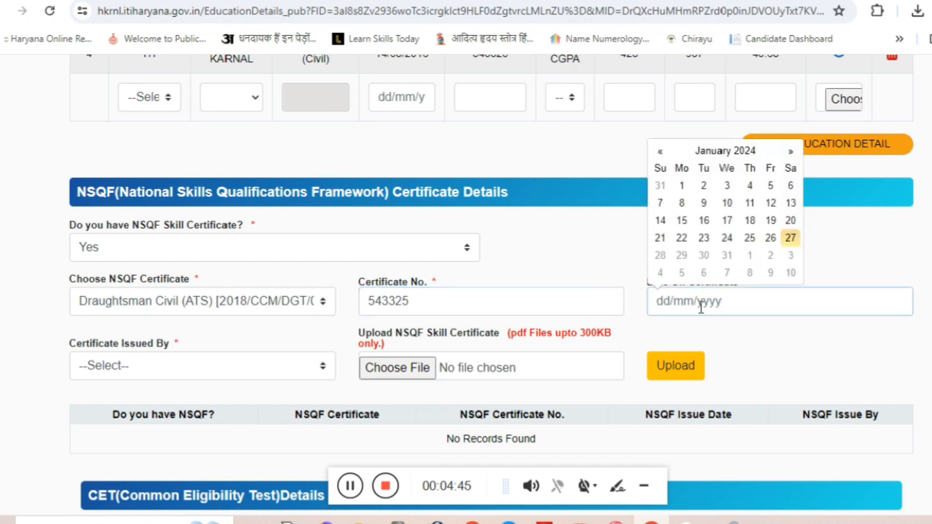
pyautogui.write('14/08')
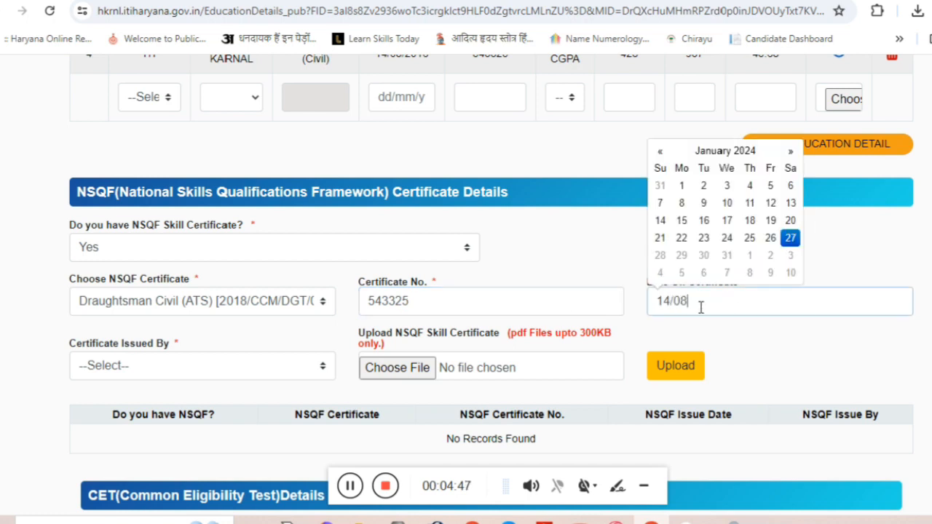
pyautogui.write('/2016')
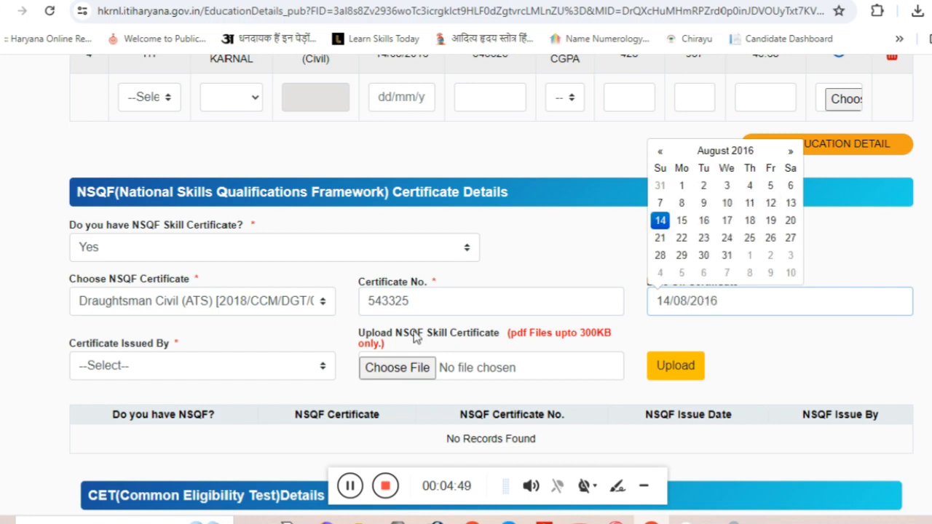
# Set the issuing body to NCVT and upload itiv.pdf as the certificate.
pyautogui.click(172, 373)
pyautogui.click(208, 399)
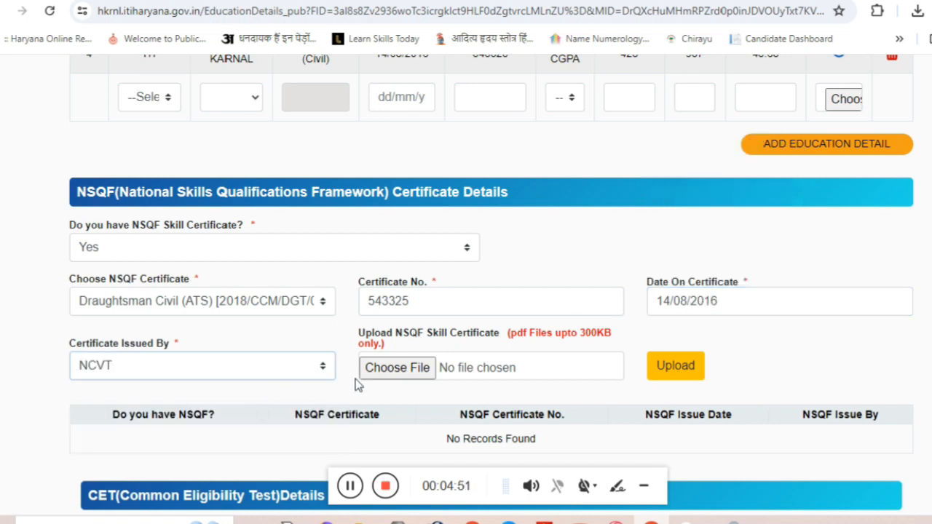
pyautogui.click(542, 373)
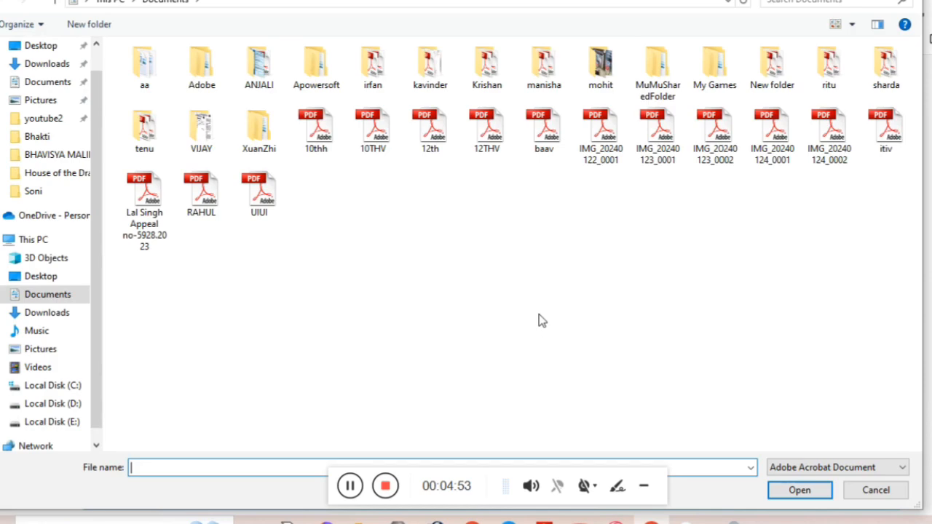
pyautogui.doubleClick(879, 142)
pyautogui.click(666, 370)
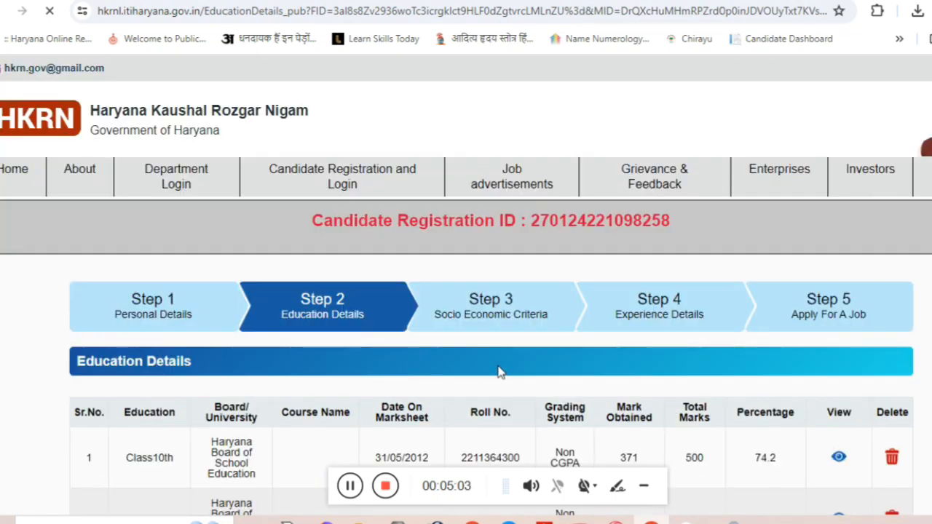
# Save the NSQF certificate and check its Draughtsman Civil (ATS), NCVT row in the table.
pyautogui.scroll(-5, 573, 371)
pyautogui.scroll(-3, 573, 365)
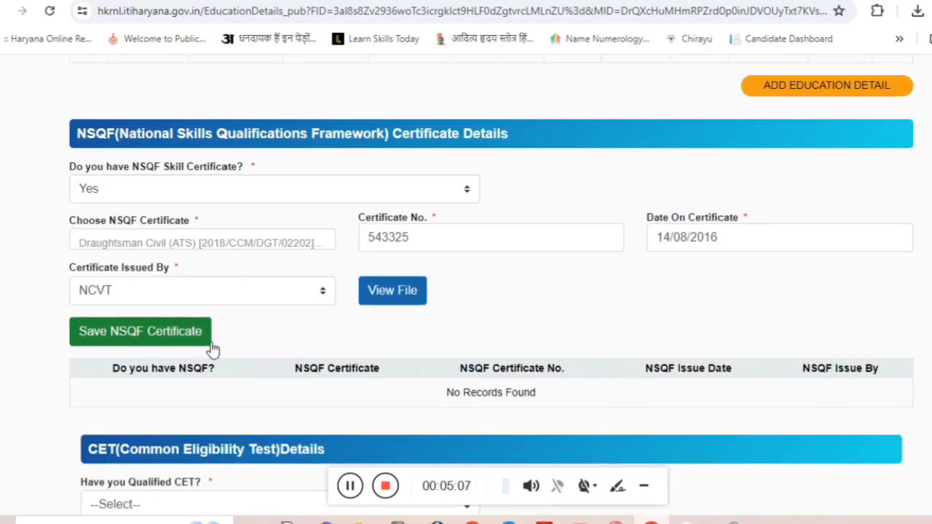
pyautogui.click(107, 337)
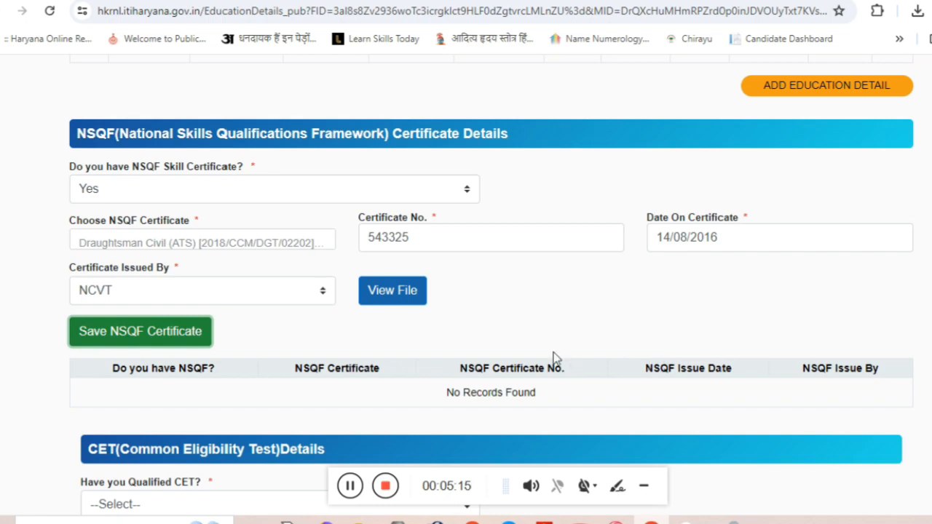
pyautogui.click(354, 478)
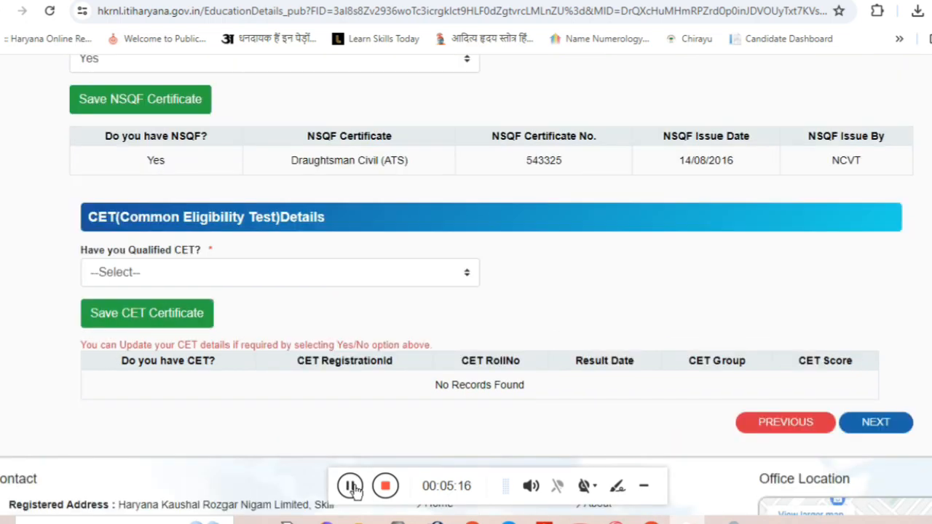
pyautogui.scroll(2, 478, 387)
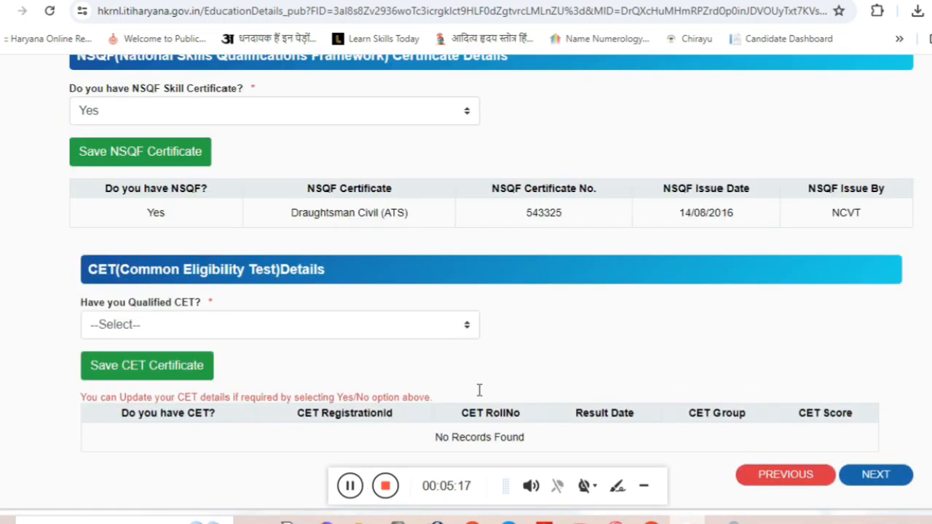
pyautogui.moveTo(135, 307); pyautogui.dragTo(903, 327)
pyautogui.scroll(3, 696, 380)
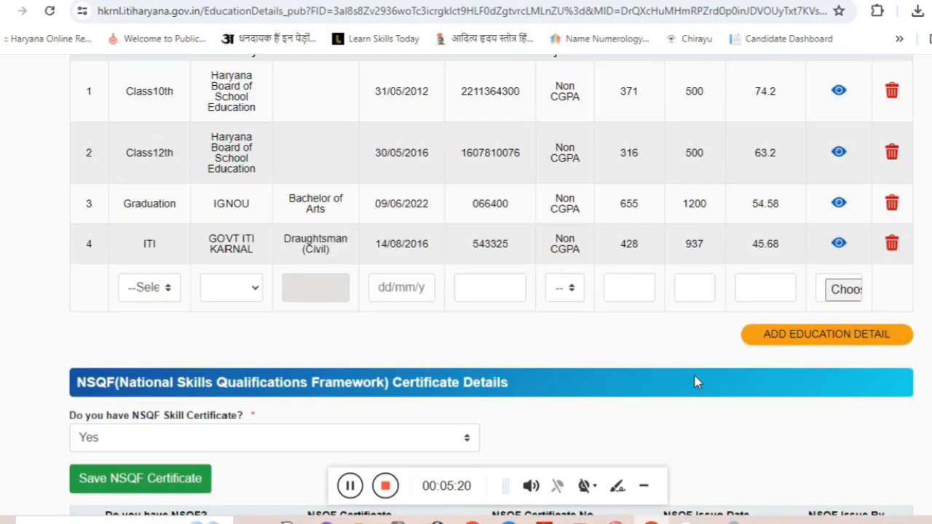
pyautogui.click(350, 488)
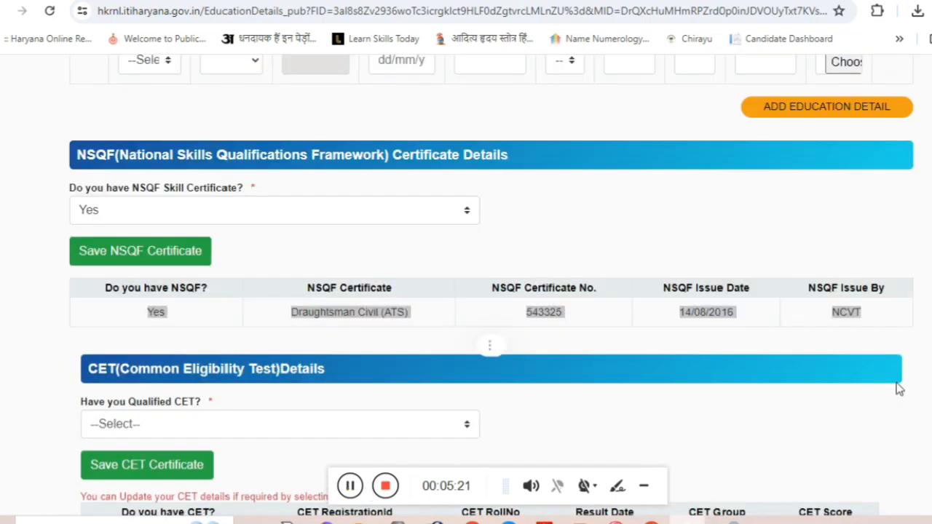
pyautogui.scroll(-5, 898, 390)
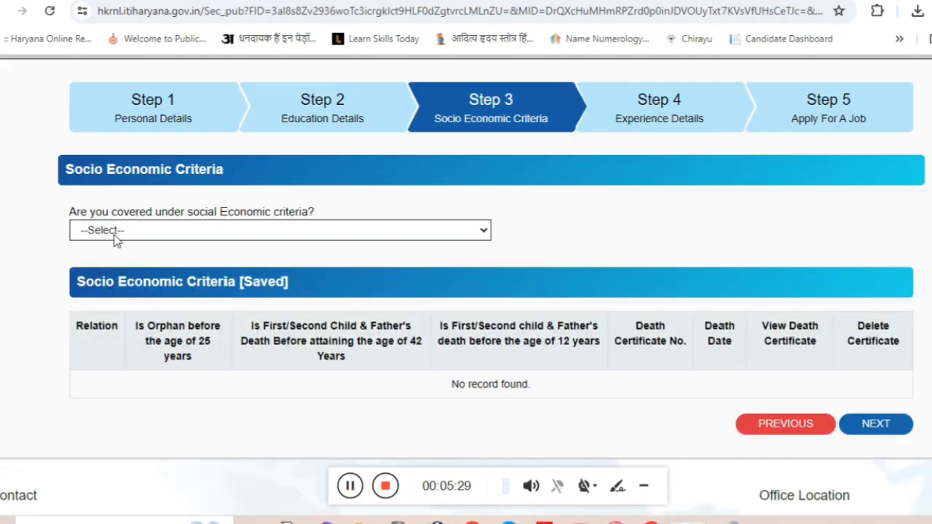
# Answer Yes to socio-economic criteria coverage and No to the orphan question.
pyautogui.click(113, 232)
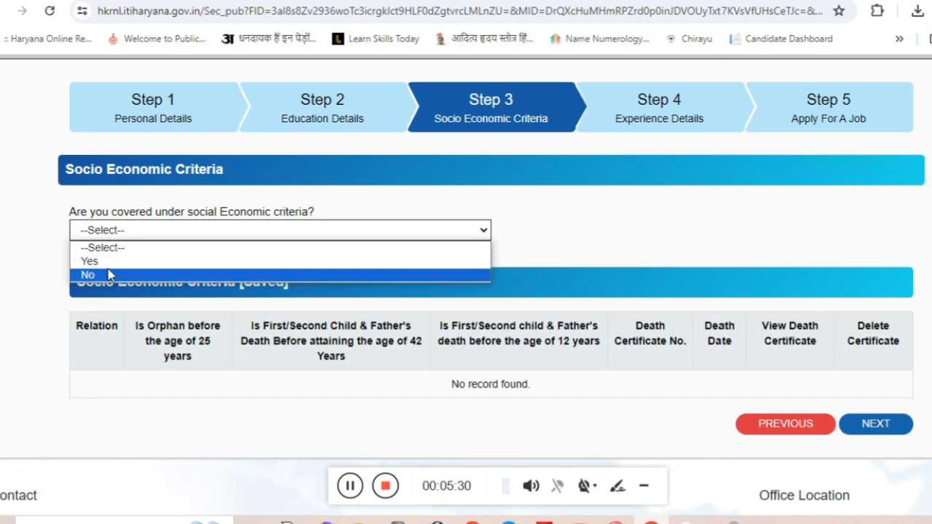
pyautogui.click(107, 262)
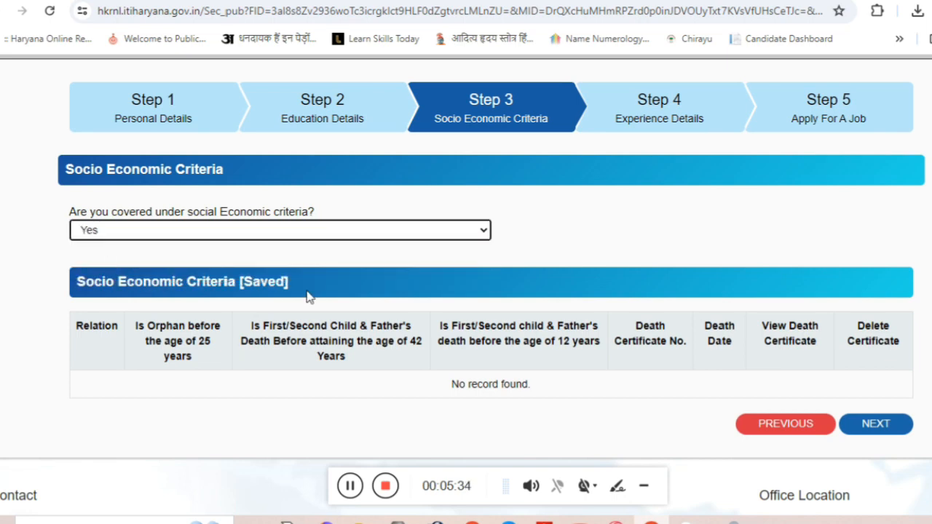
pyautogui.scroll(-3, 306, 291)
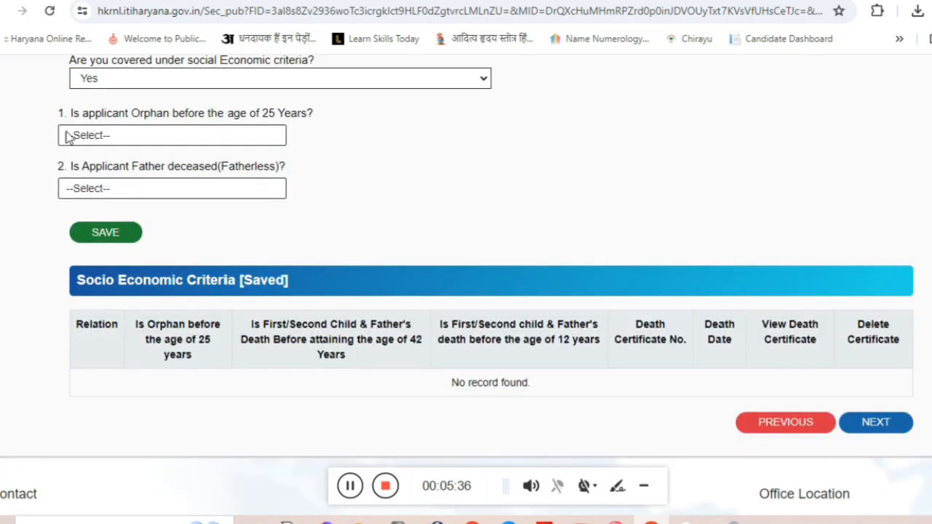
pyautogui.click(156, 143)
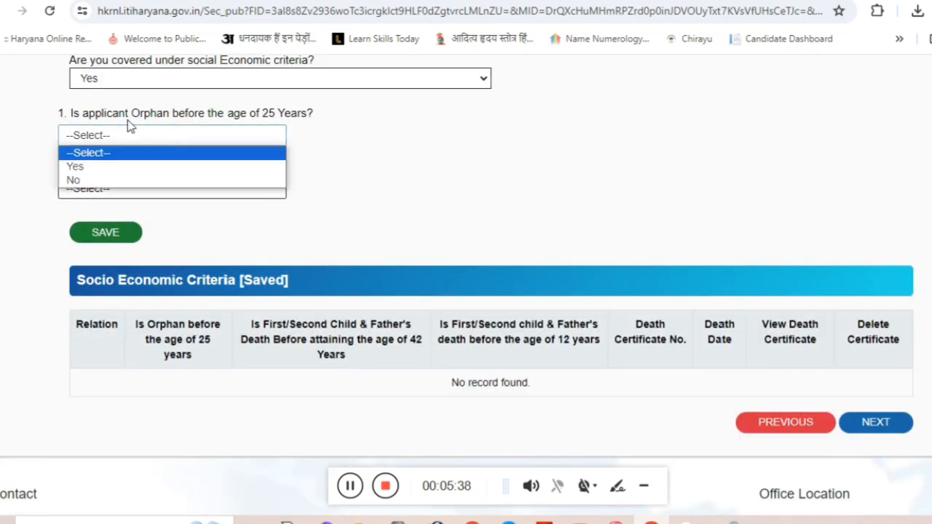
pyautogui.moveTo(184, 115); pyautogui.dragTo(316, 114)
pyautogui.click(184, 168)
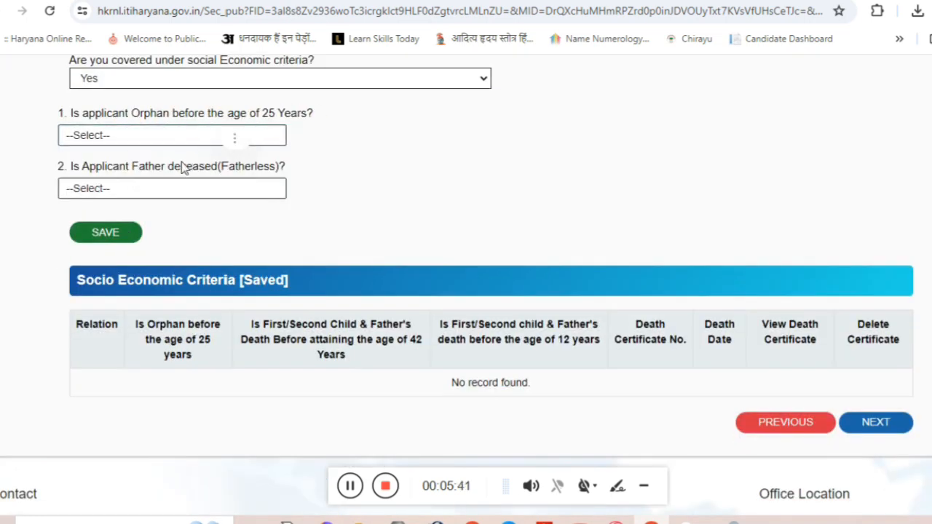
pyautogui.click(135, 138)
pyautogui.click(77, 180)
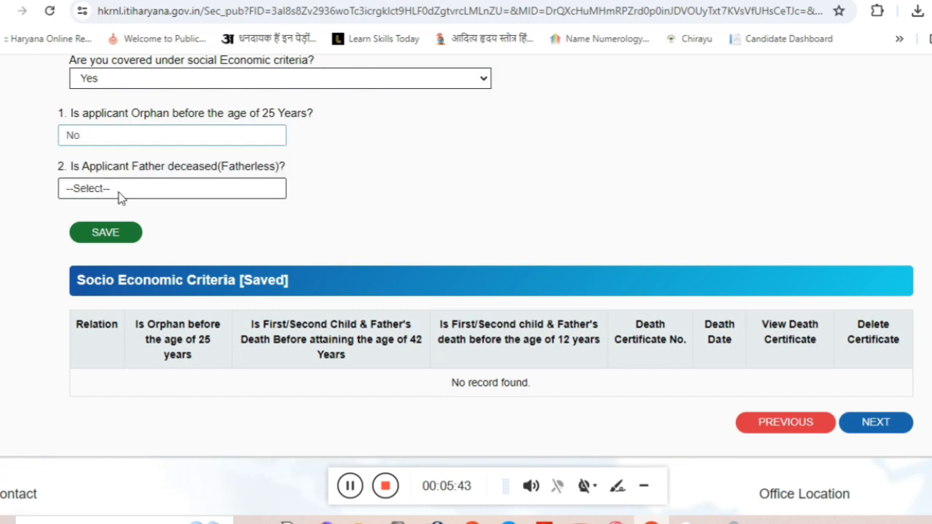
# Answer No to the fatherless question and save the Father record, confirming the success message.
pyautogui.click(174, 189)
pyautogui.click(124, 230)
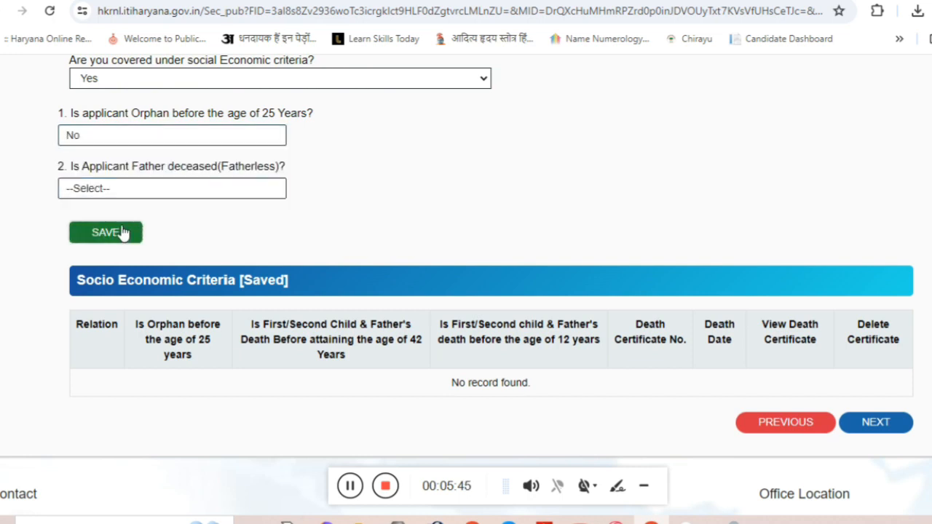
pyautogui.click(113, 194)
pyautogui.click(107, 232)
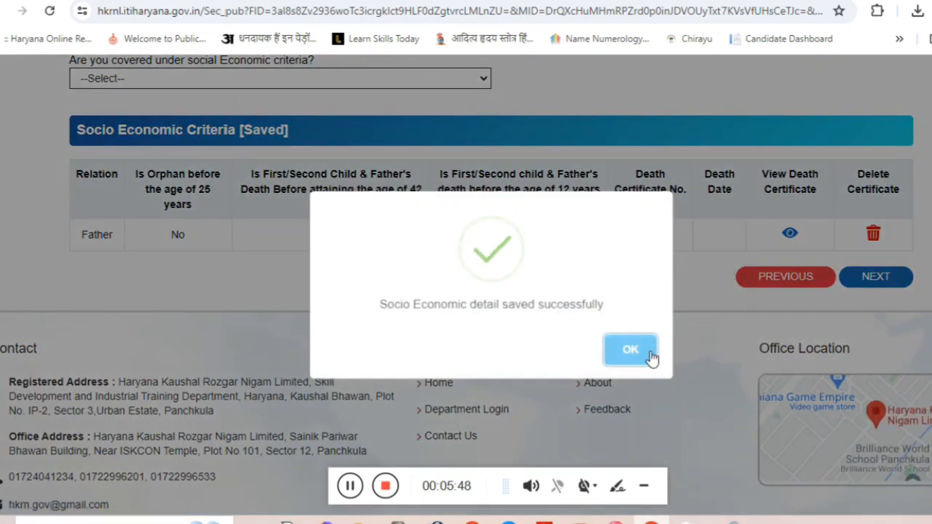
pyautogui.click(647, 355)
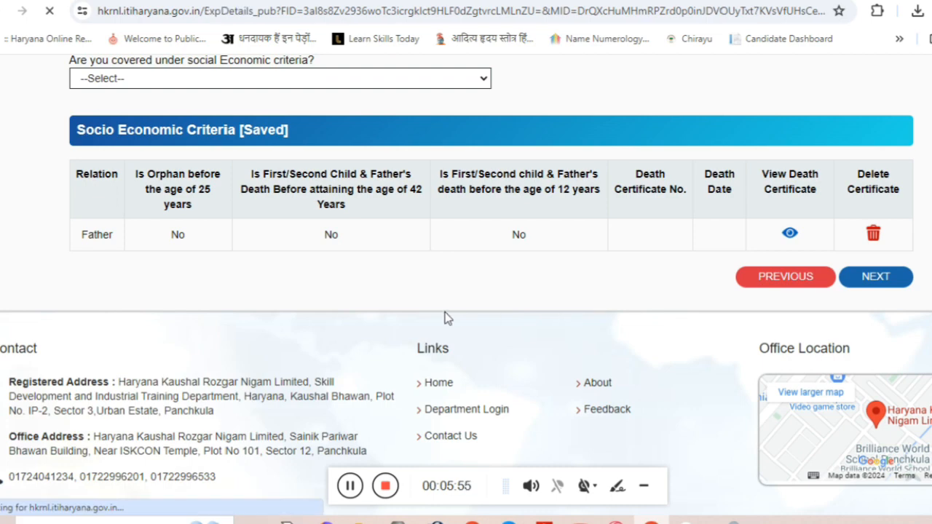
# Declare No work experience, add the entry and dismiss the experience PDF warning.
pyautogui.scroll(-2, 445, 319)
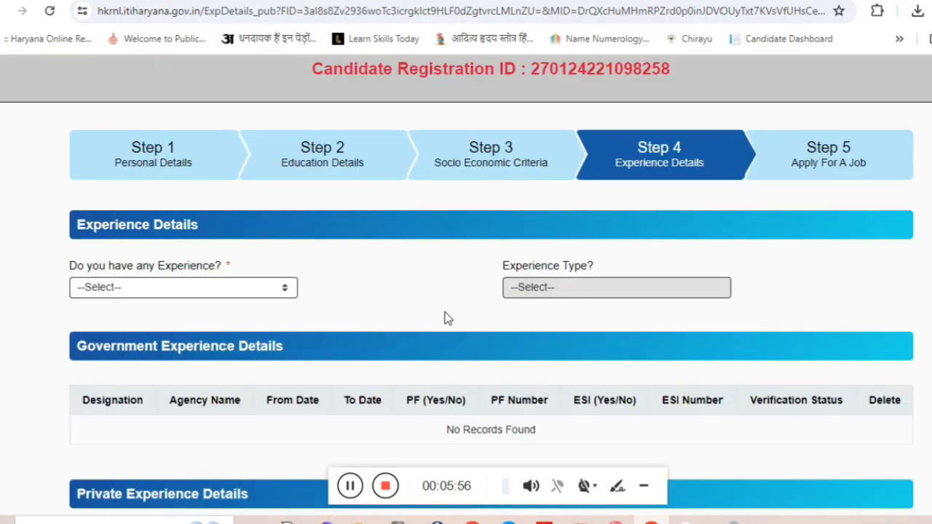
pyautogui.click(222, 289)
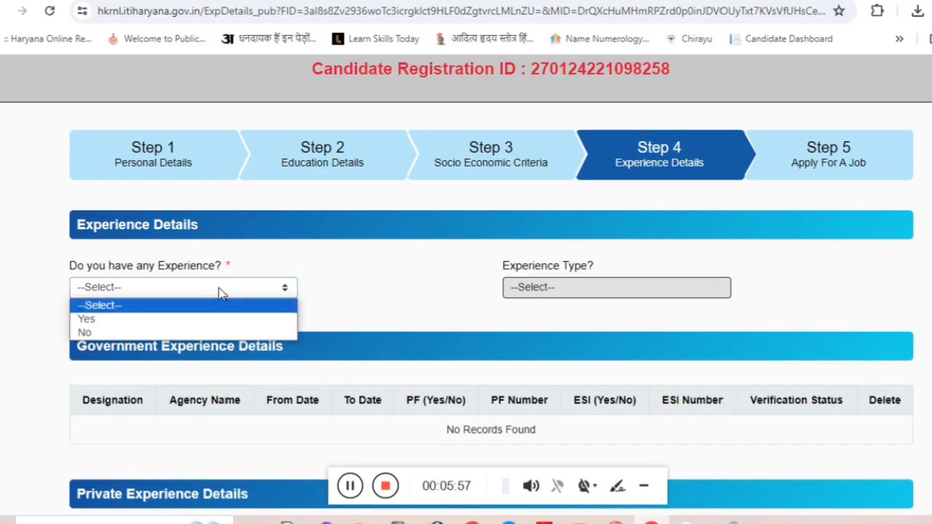
pyautogui.click(191, 333)
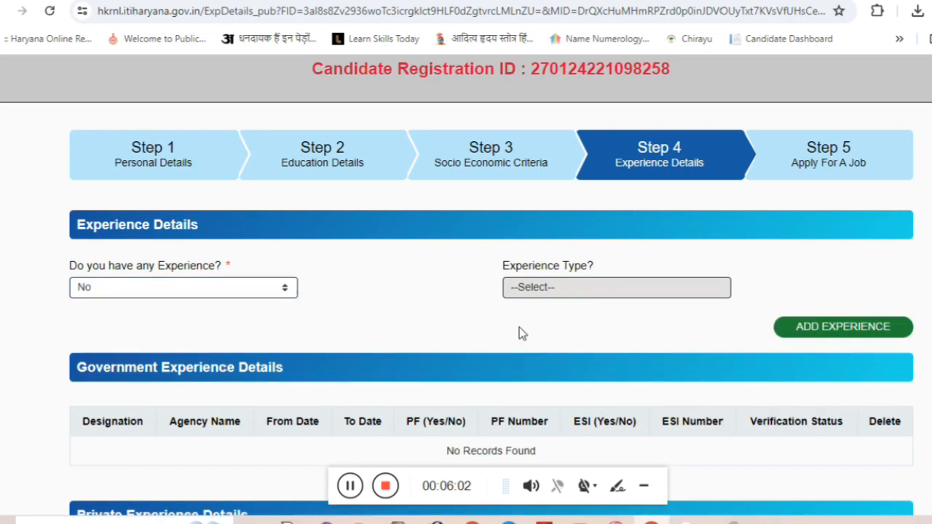
pyautogui.click(788, 331)
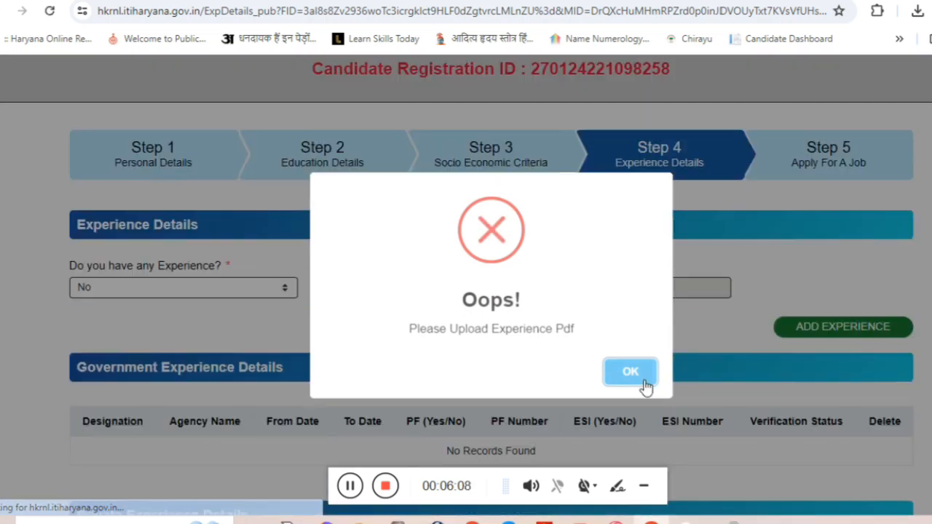
pyautogui.click(638, 380)
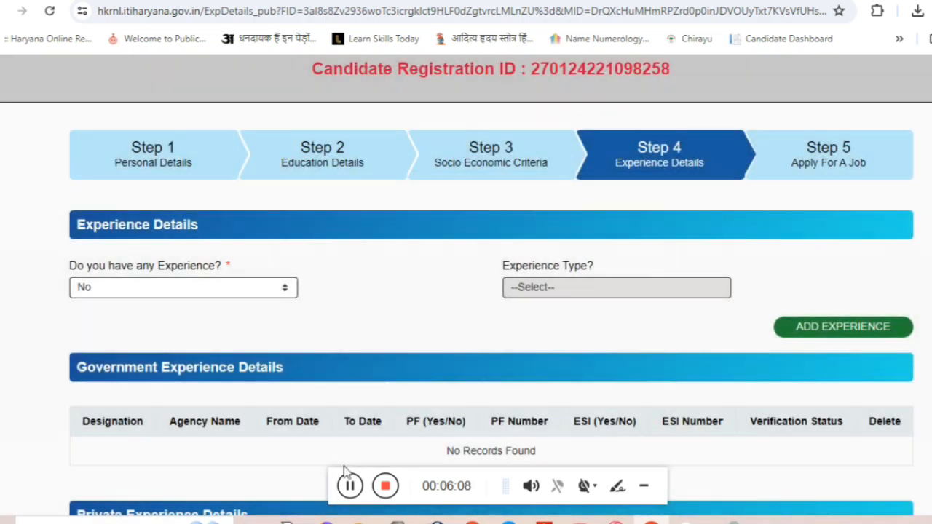
# Accept the four declaration conditions, make the payment and move past the experience step.
pyautogui.scroll(-5, 349, 481)
pyautogui.click(66, 355)
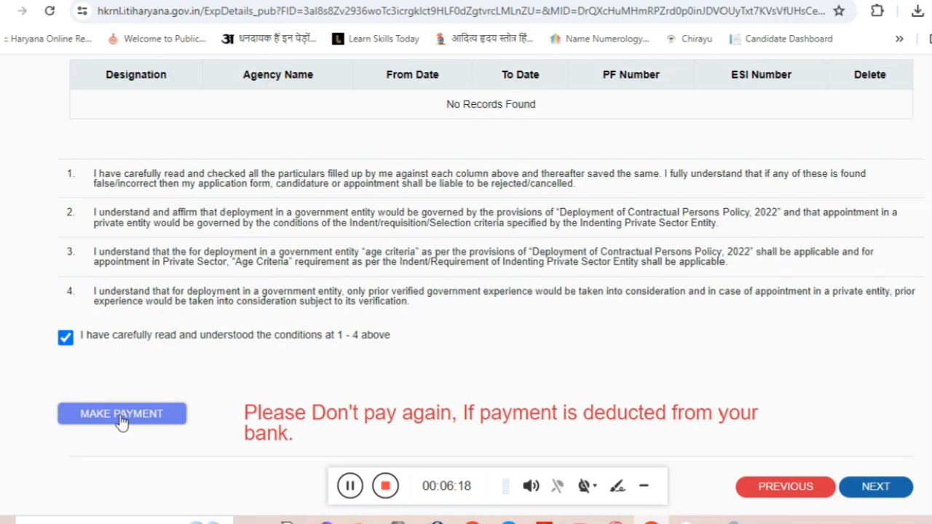
pyautogui.click(122, 415)
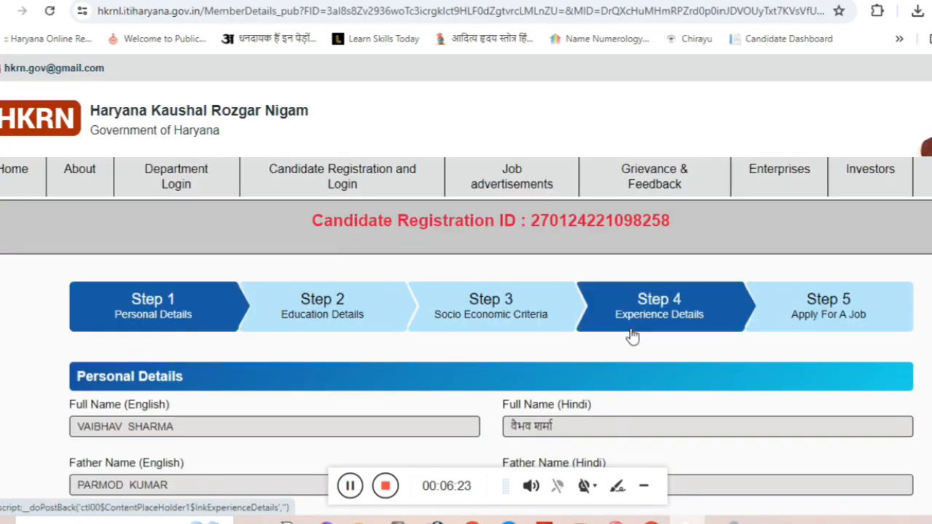
pyautogui.scroll(-1, 634, 337)
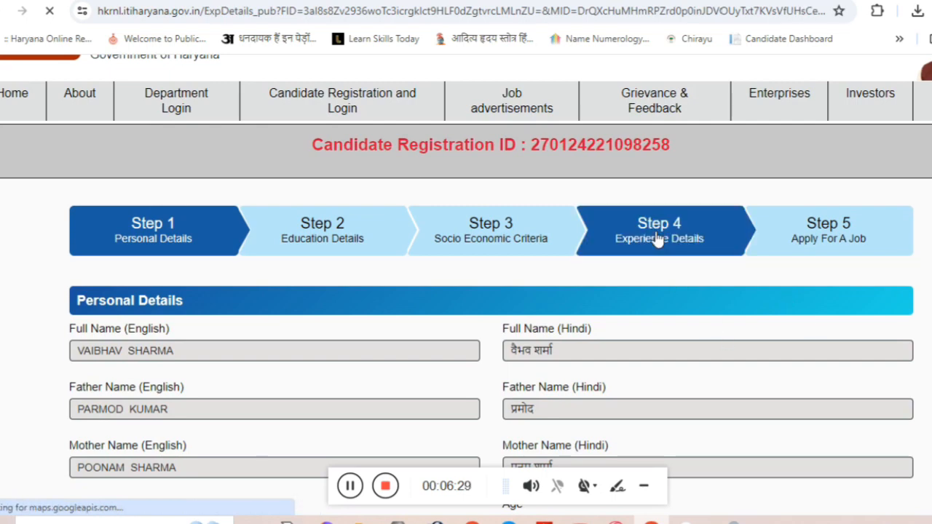
pyautogui.scroll(-6, 661, 325)
pyautogui.scroll(-3, 662, 325)
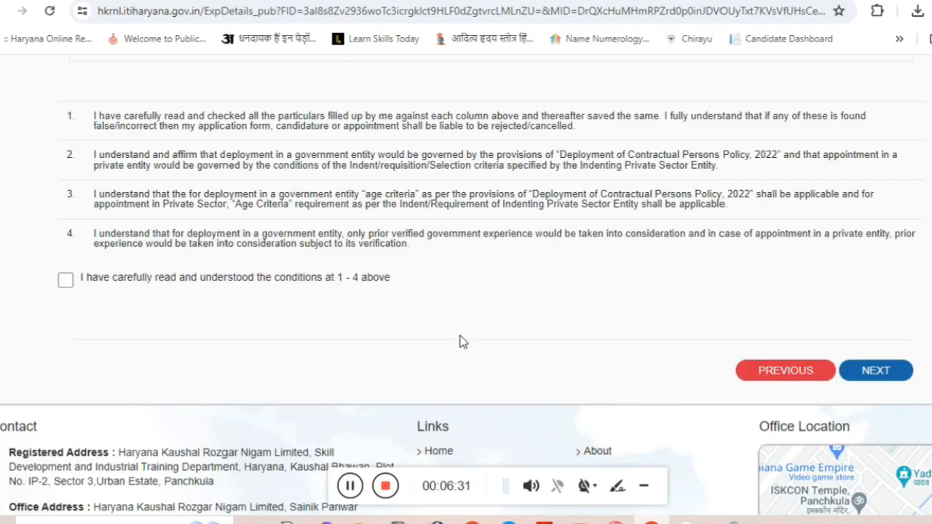
pyautogui.click(65, 279)
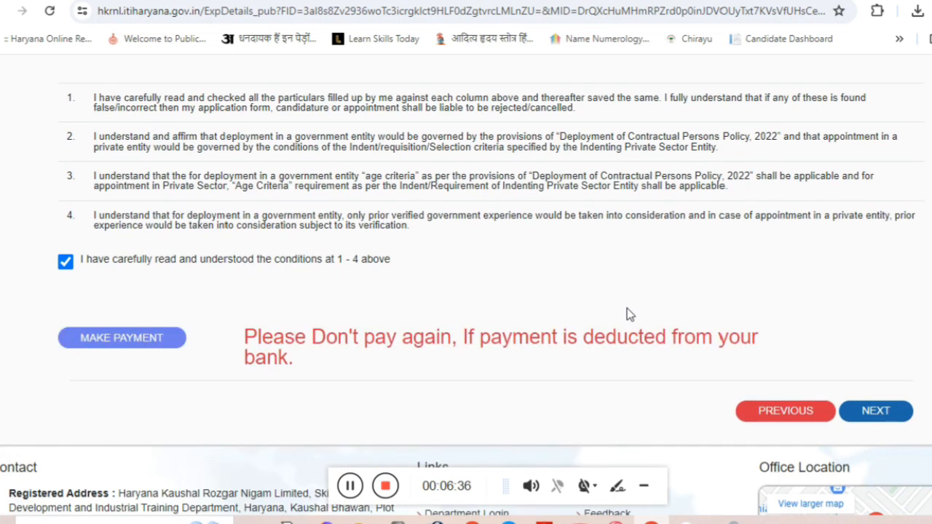
pyautogui.click(859, 423)
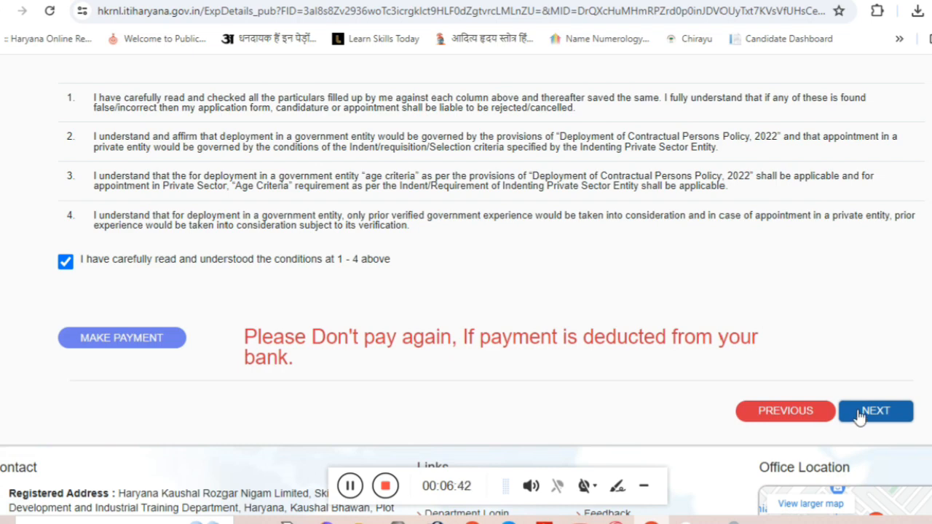
pyautogui.scroll(5, 647, 309)
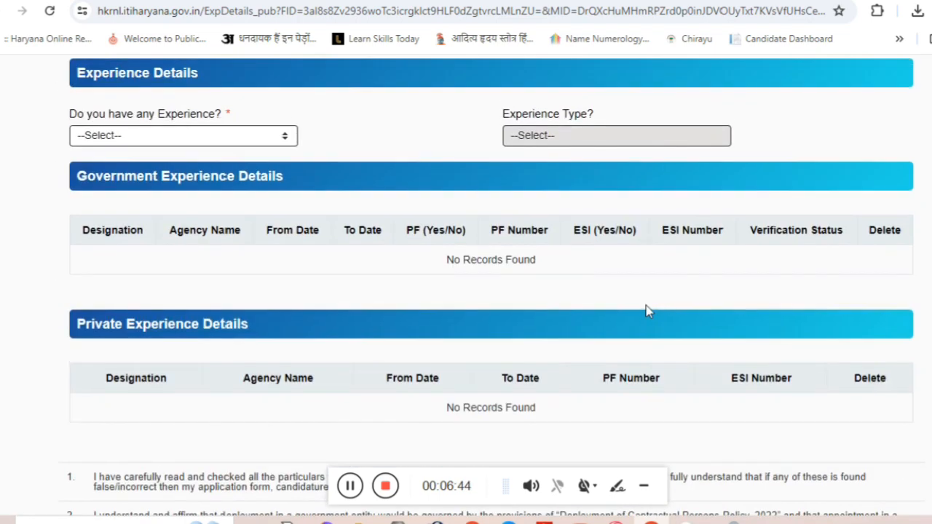
pyautogui.scroll(-5, 646, 310)
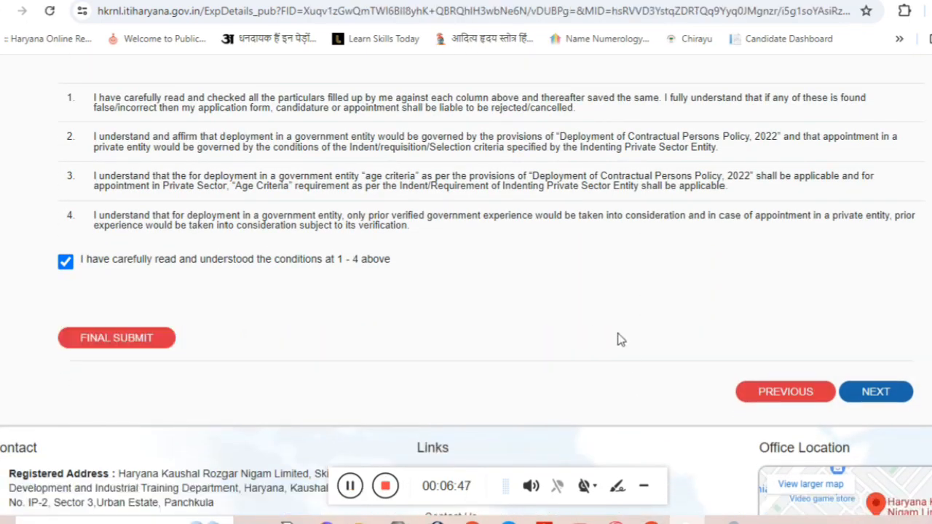
# Final-submit the registration, then continue to the Step 5 Apply For A Job list.
pyautogui.scroll(5, 615, 334)
pyautogui.scroll(3, 614, 329)
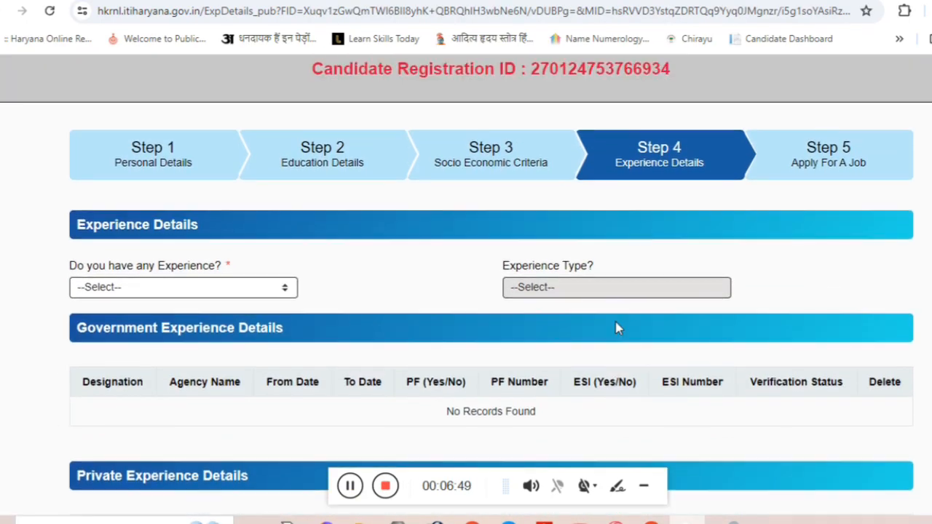
pyautogui.scroll(-4, 552, 304)
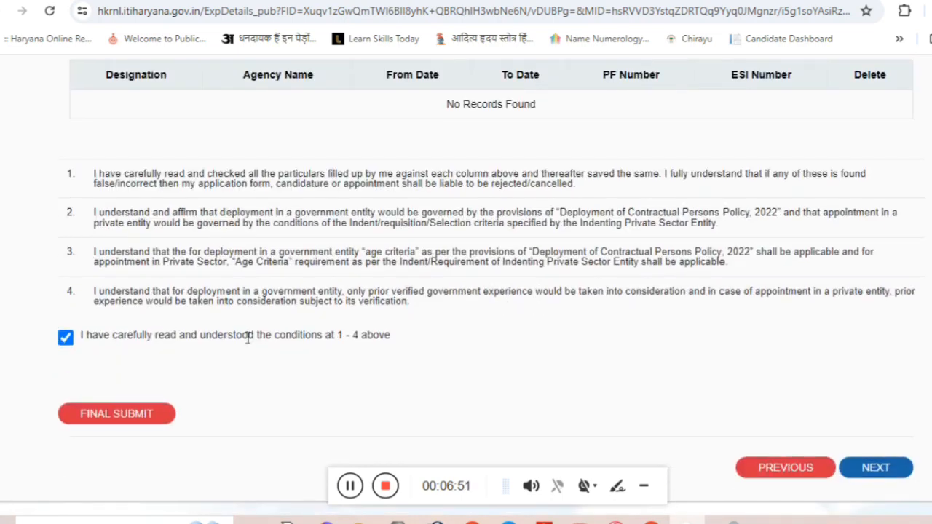
pyautogui.click(109, 415)
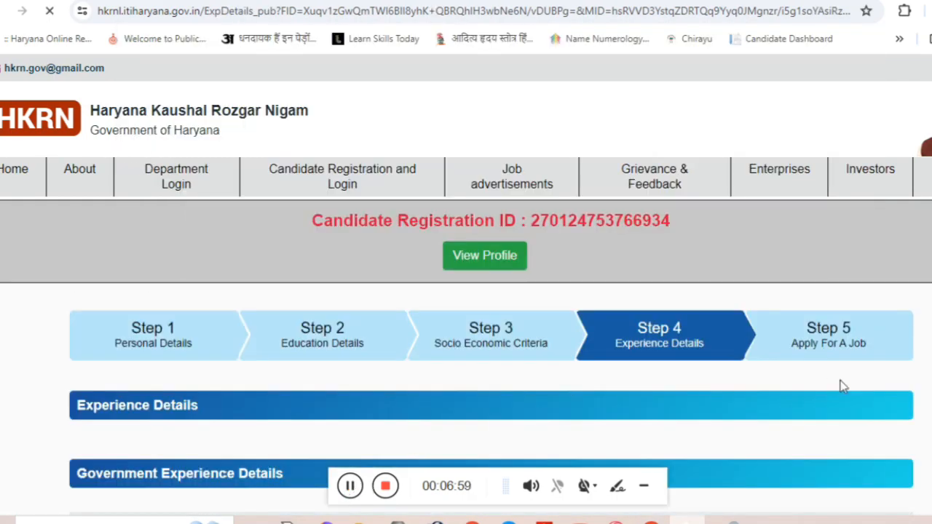
pyautogui.scroll(-10, 843, 385)
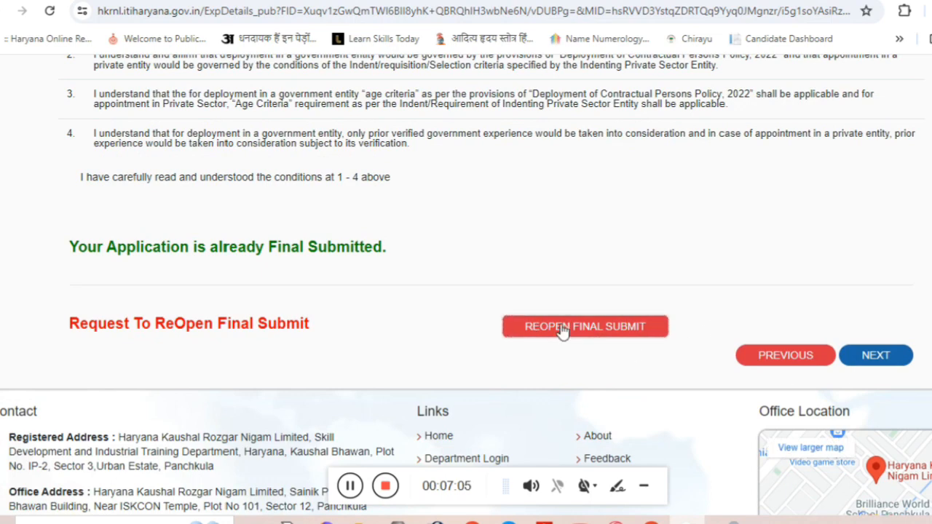
pyautogui.click(870, 357)
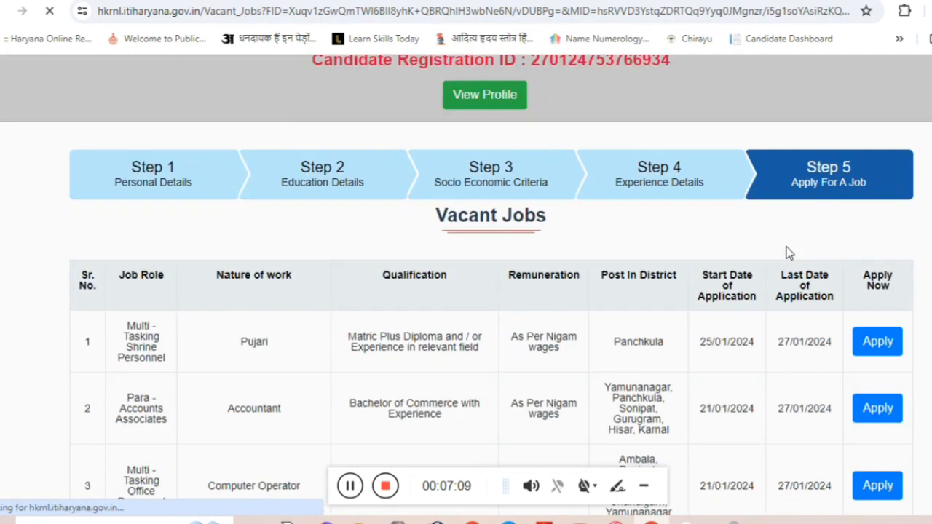
pyautogui.scroll(-1, 786, 253)
pyautogui.scroll(-1, 512, 245)
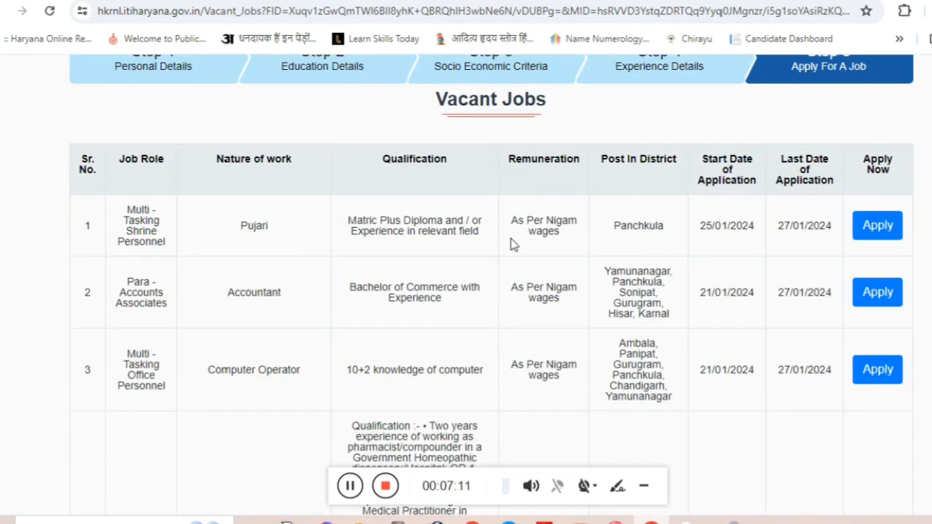
pyautogui.scroll(-3, 513, 245)
pyautogui.scroll(-2, 519, 249)
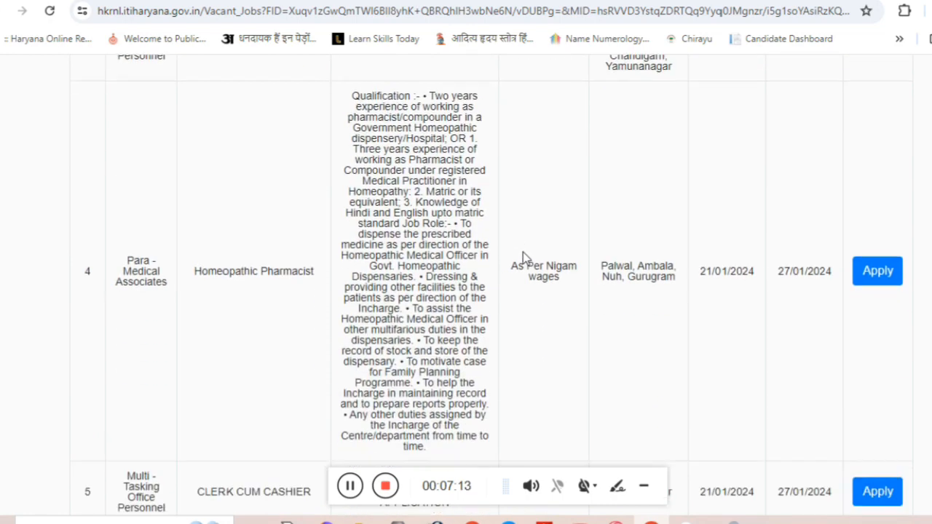
pyautogui.scroll(-2, 522, 255)
pyautogui.scroll(-4, 534, 291)
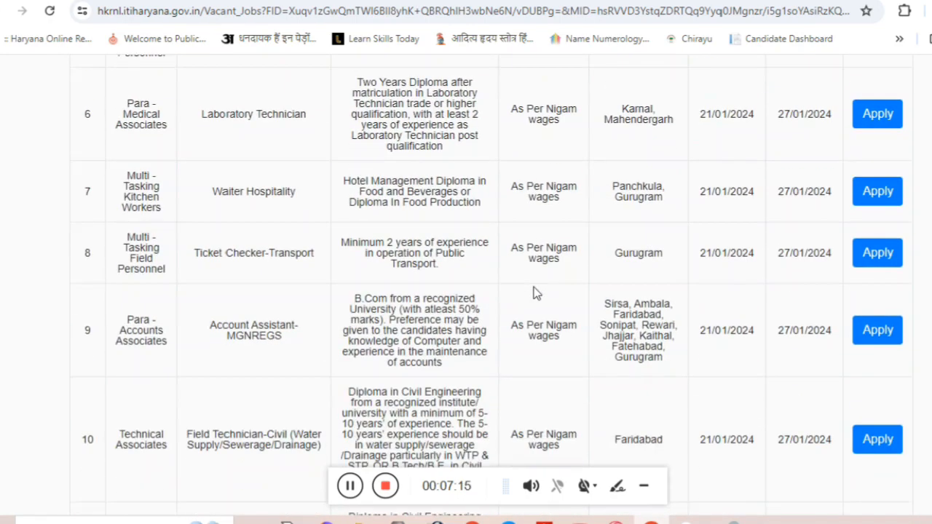
pyautogui.scroll(-4, 533, 296)
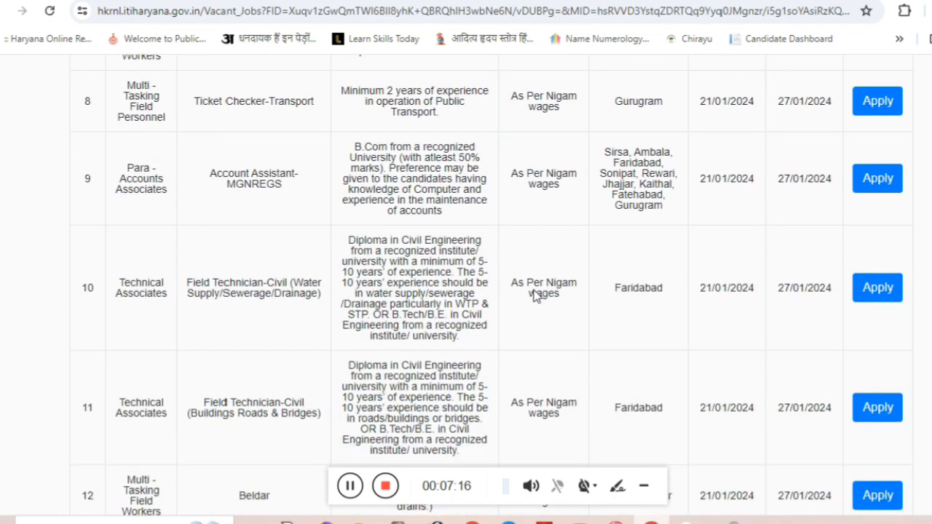
pyautogui.scroll(-7, 533, 296)
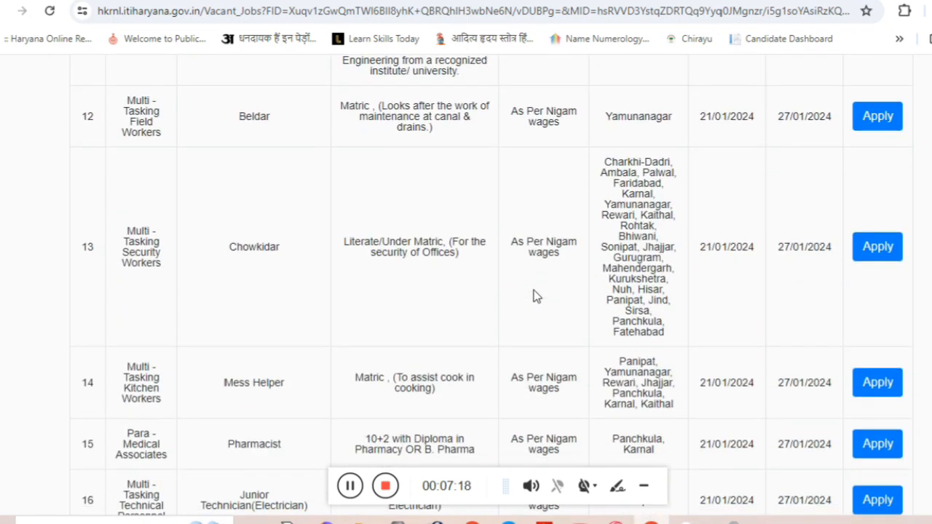
pyautogui.scroll(-3, 534, 296)
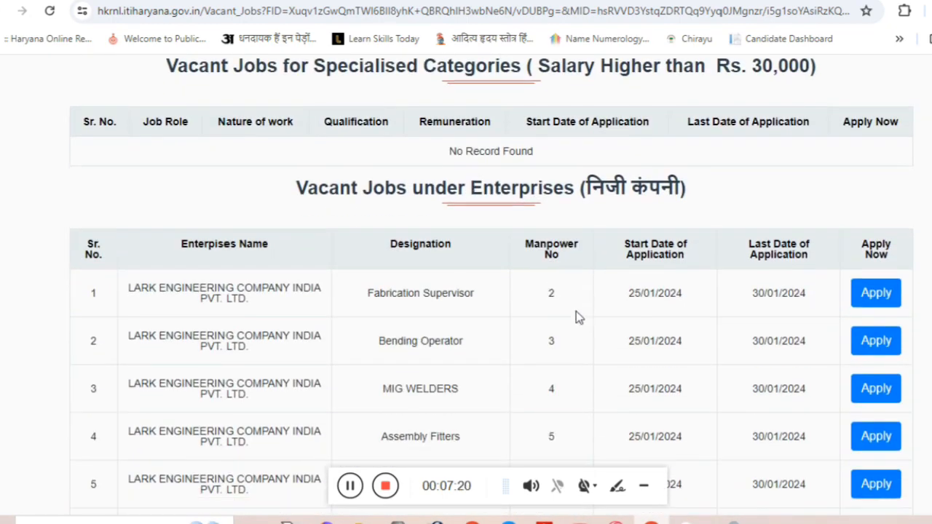
pyautogui.scroll(-2, 575, 317)
pyautogui.scroll(1, 575, 316)
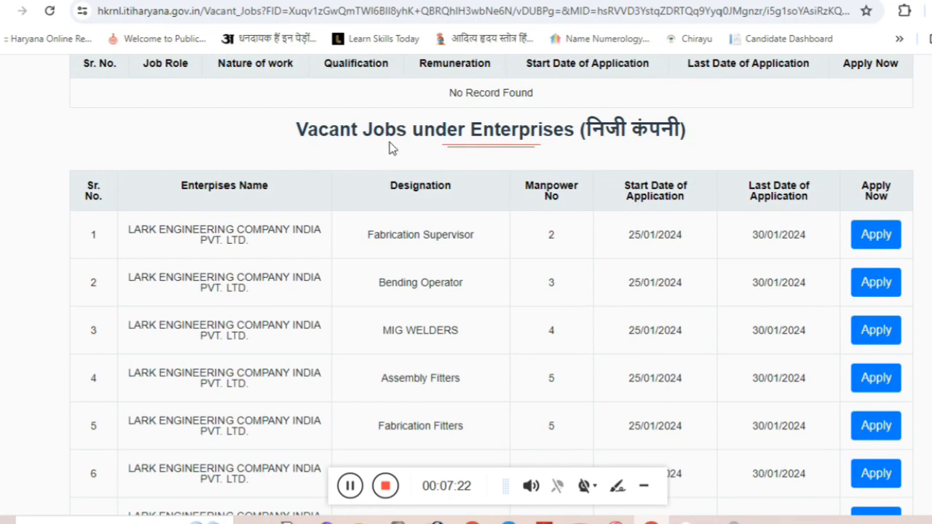
pyautogui.moveTo(396, 138); pyautogui.dragTo(663, 144)
pyautogui.scroll(-4, 658, 287)
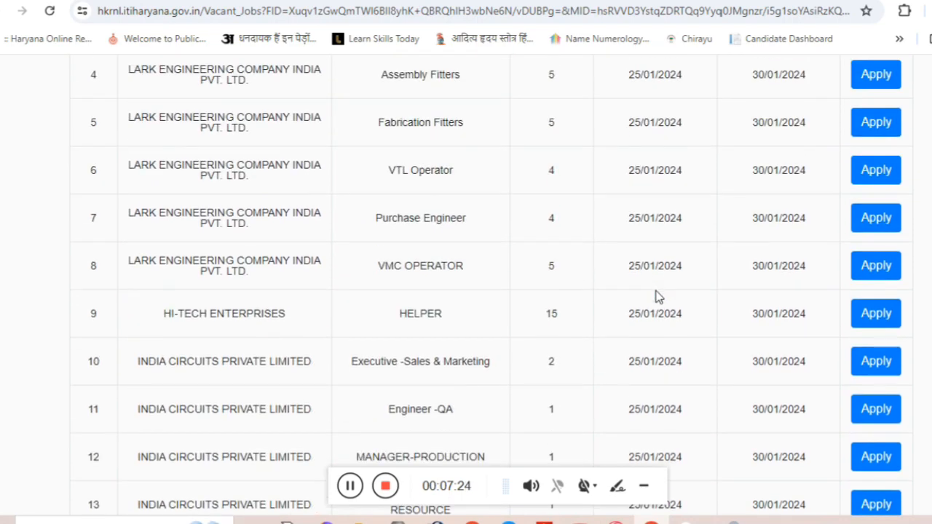
pyautogui.scroll(-2, 657, 291)
pyautogui.scroll(-2, 655, 295)
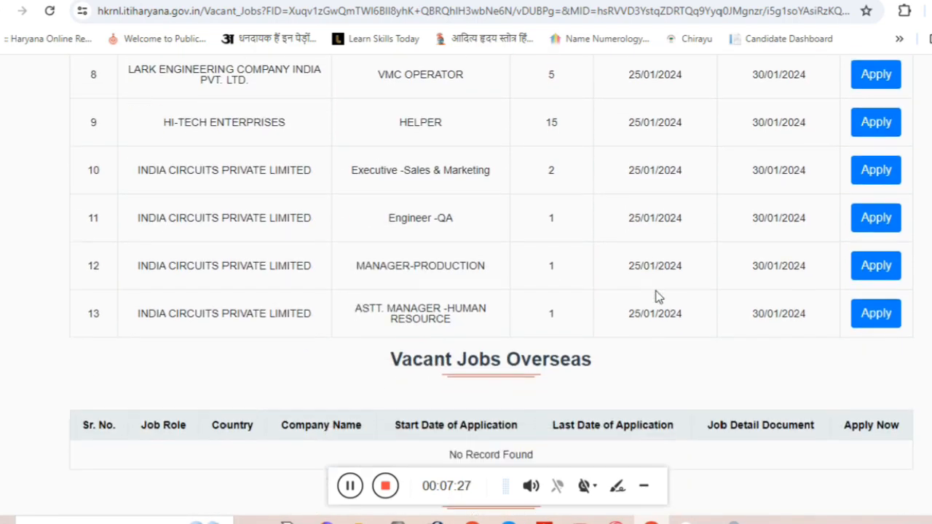
pyautogui.moveTo(572, 248)
pyautogui.mouseDown()
pyautogui.moveTo(604, 251)
pyautogui.moveTo(561, 245)
pyautogui.mouseUp()
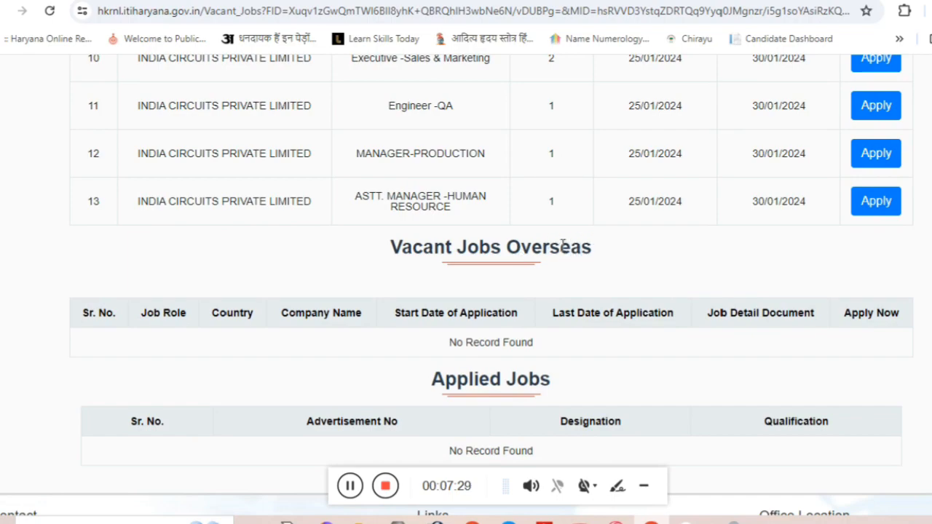
pyautogui.moveTo(363, 254); pyautogui.dragTo(631, 260)
pyautogui.scroll(20, 627, 276)
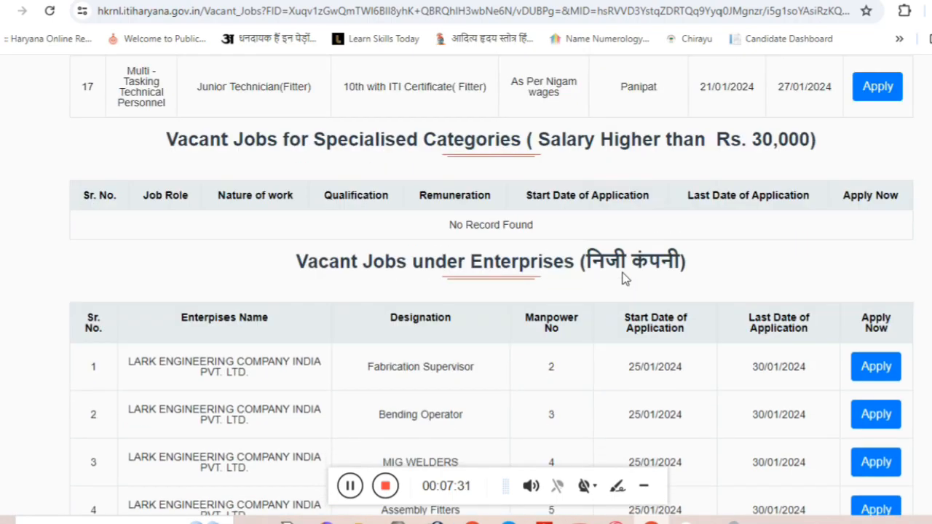
pyautogui.scroll(6, 800, 322)
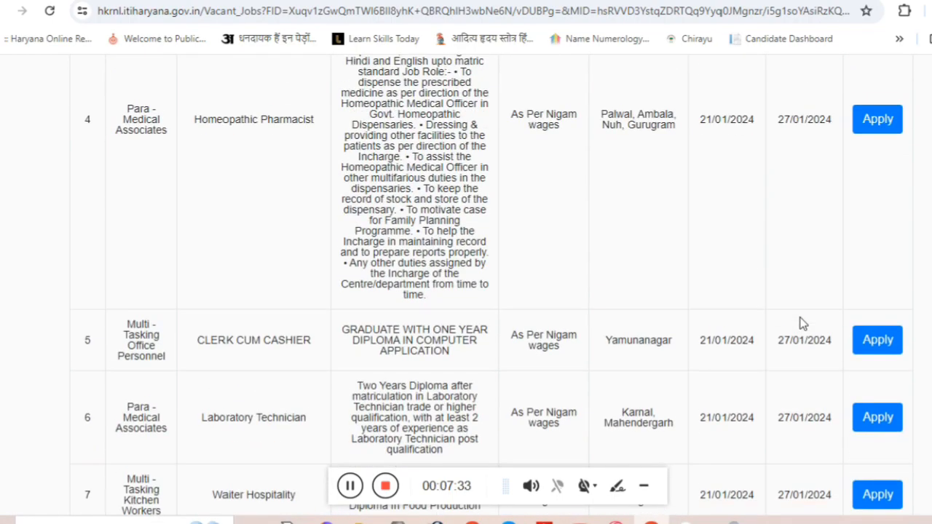
pyautogui.scroll(3, 800, 323)
pyautogui.scroll(-4, 801, 323)
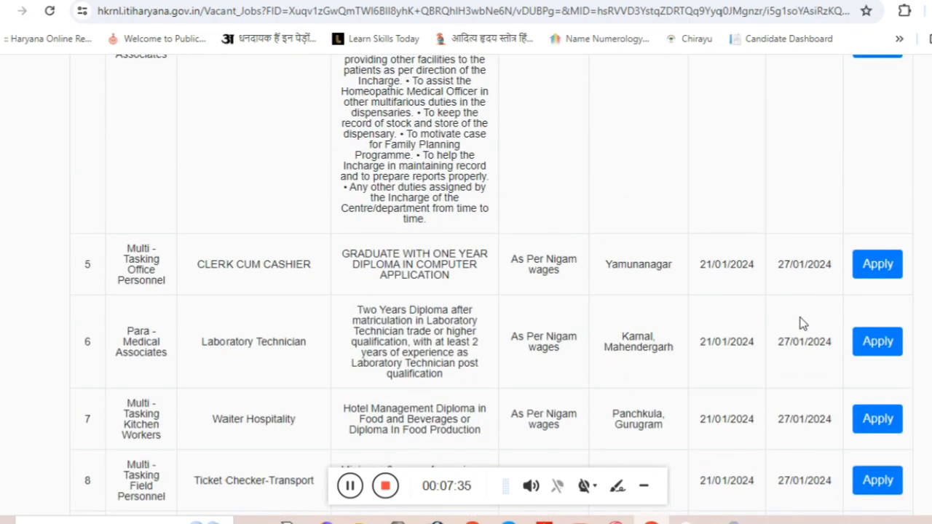
# Apply for the CLERK CUM CASHIER and Computer Operator jobs, confirming each success message.
pyautogui.click(866, 268)
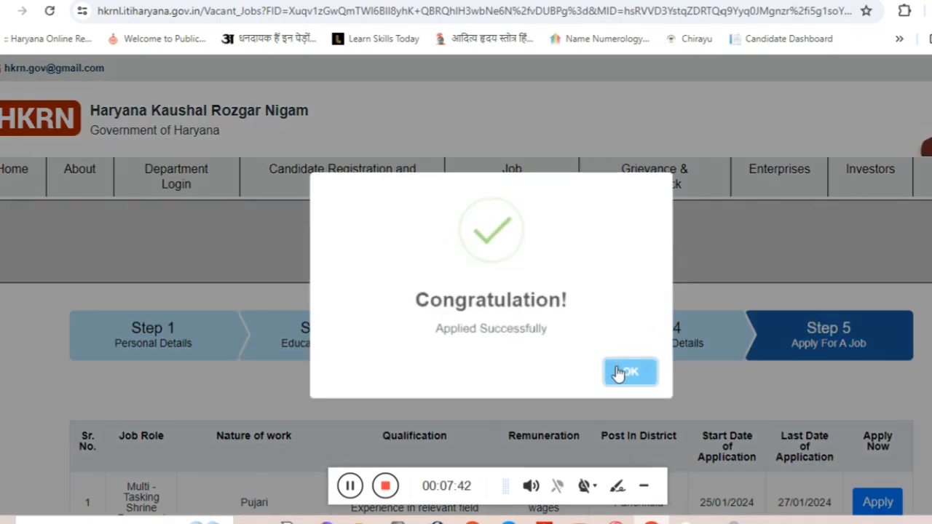
pyautogui.click(618, 371)
pyautogui.scroll(-3, 747, 390)
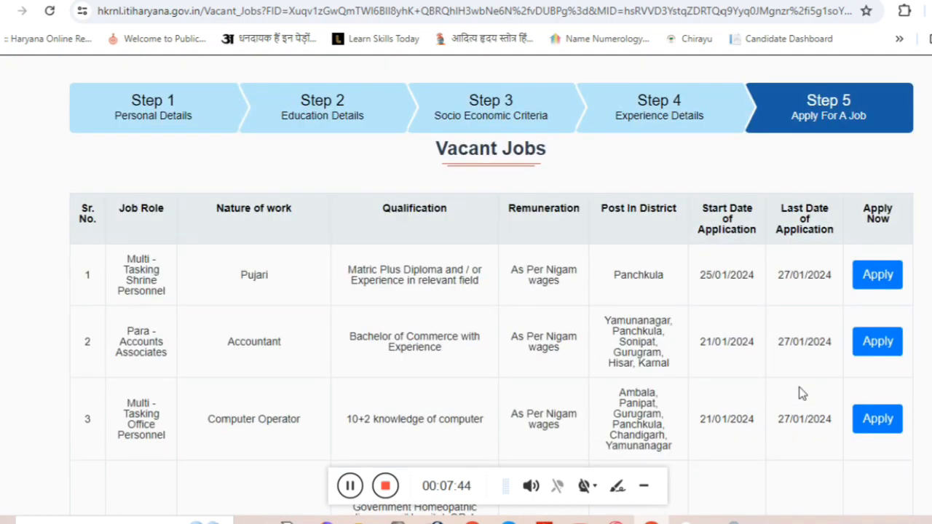
pyautogui.scroll(-3, 553, 376)
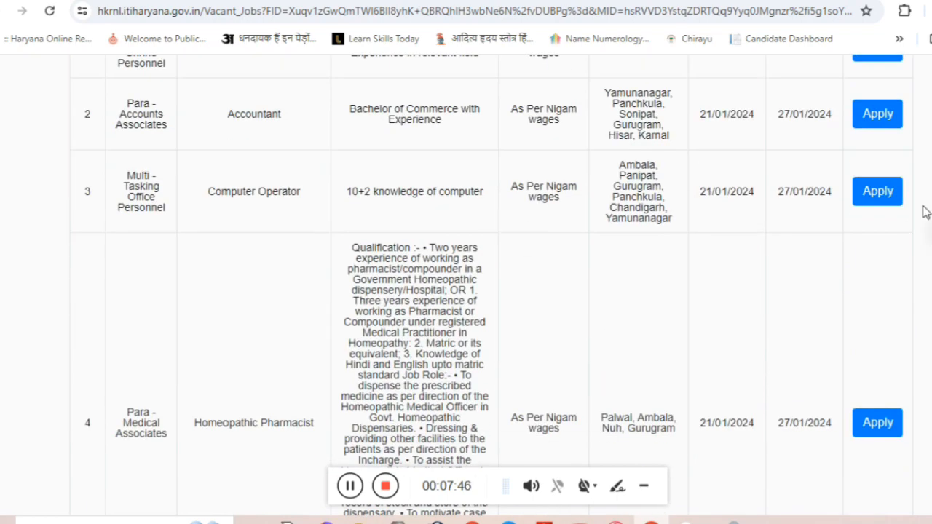
pyautogui.click(869, 191)
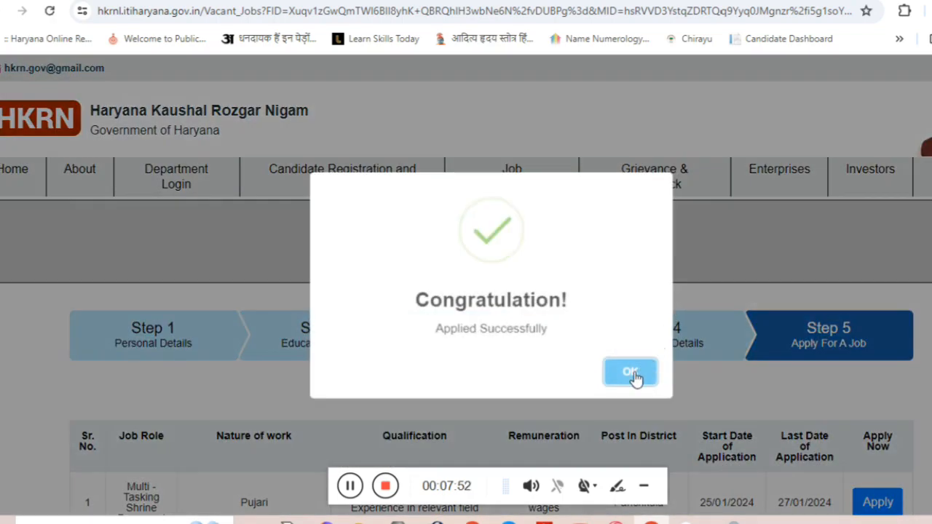
pyautogui.click(630, 372)
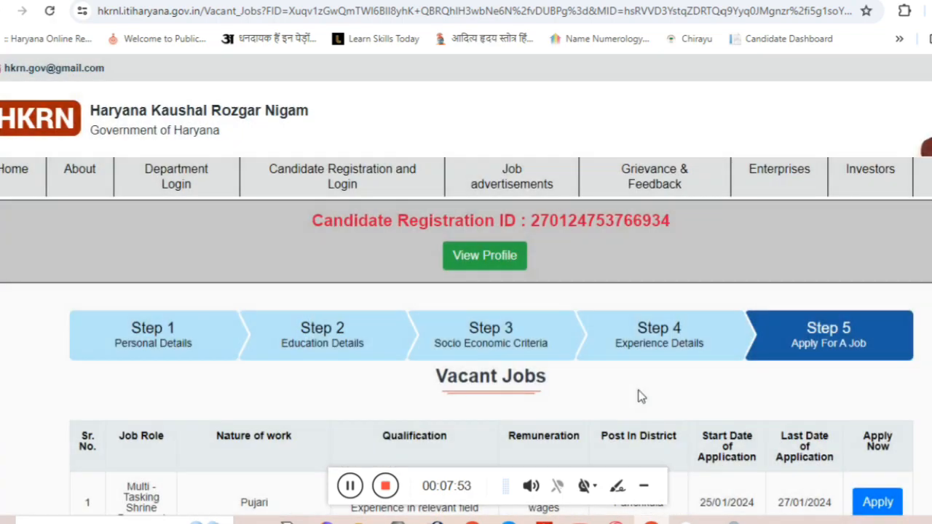
# Apply for the Beldar job and confirm the success message.
pyautogui.scroll(-7, 633, 395)
pyautogui.scroll(-2, 624, 386)
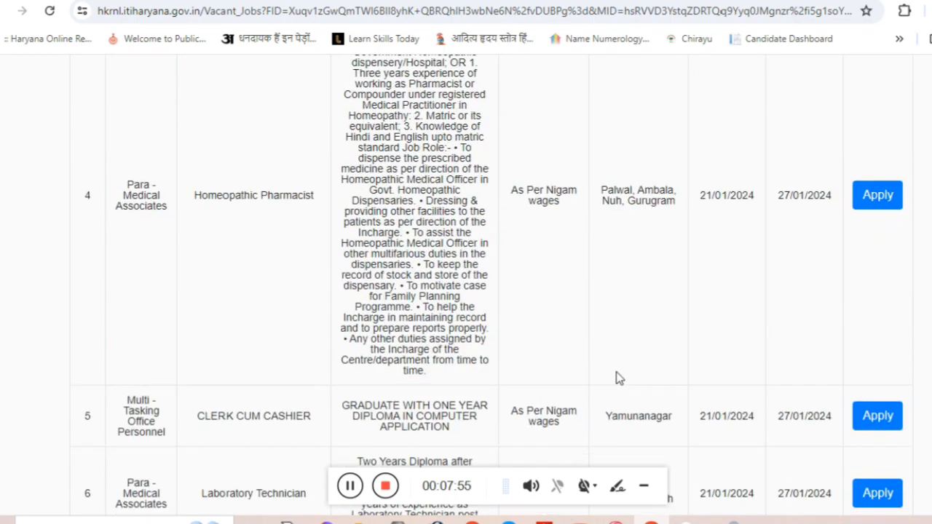
pyautogui.scroll(-2, 615, 349)
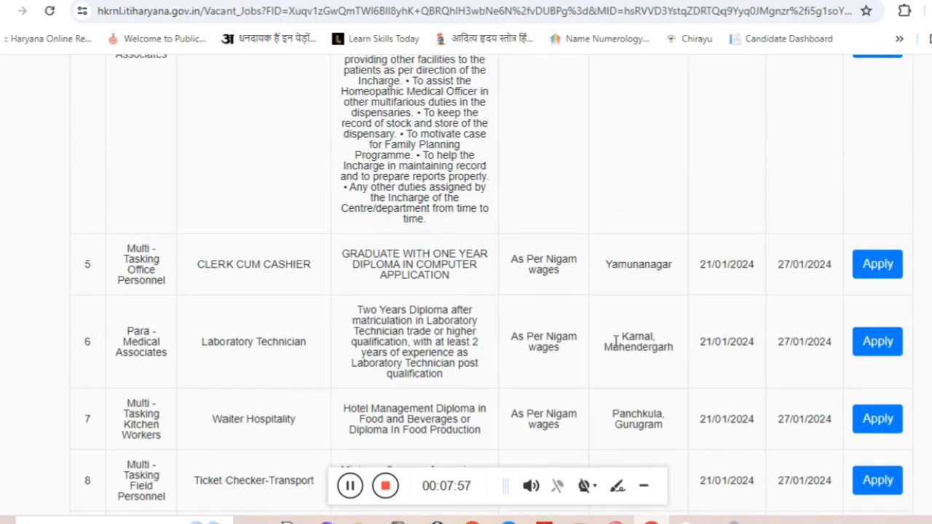
pyautogui.scroll(-3, 615, 342)
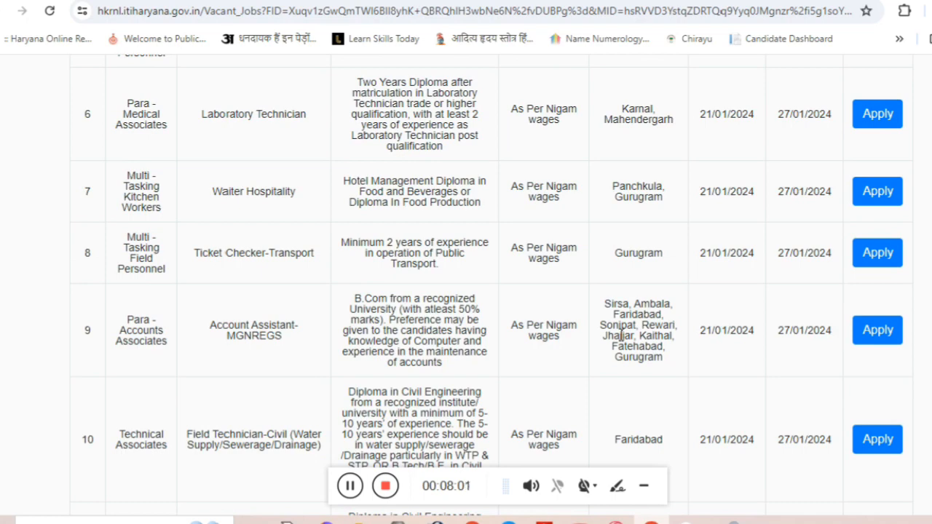
pyautogui.scroll(-3, 621, 334)
pyautogui.scroll(-2, 621, 334)
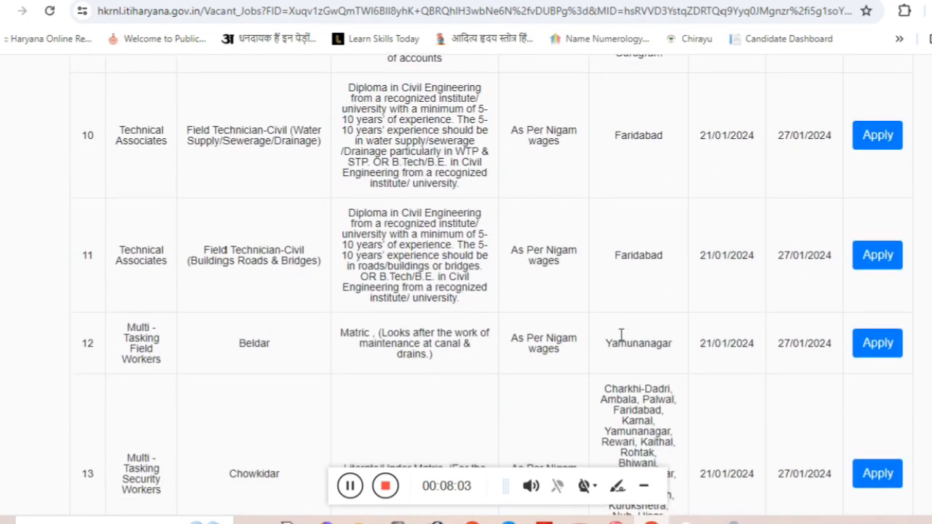
pyautogui.click(864, 272)
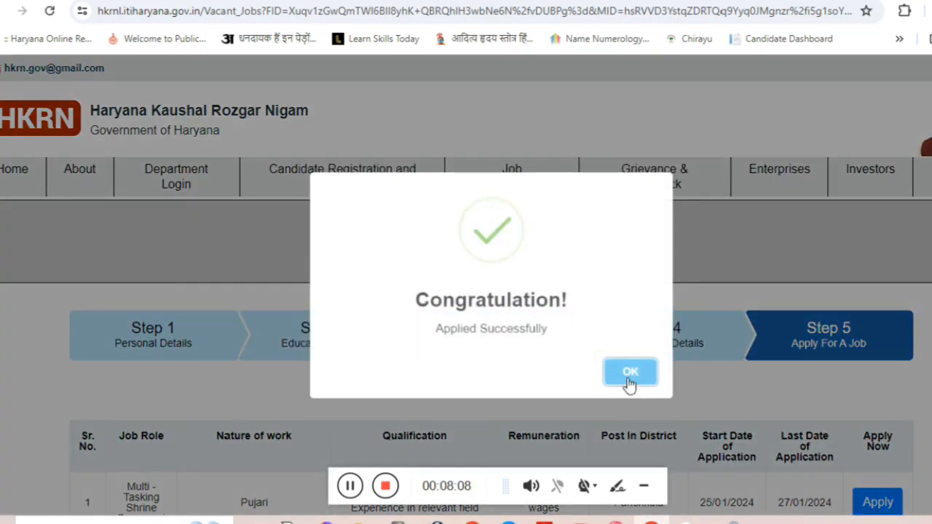
pyautogui.click(630, 373)
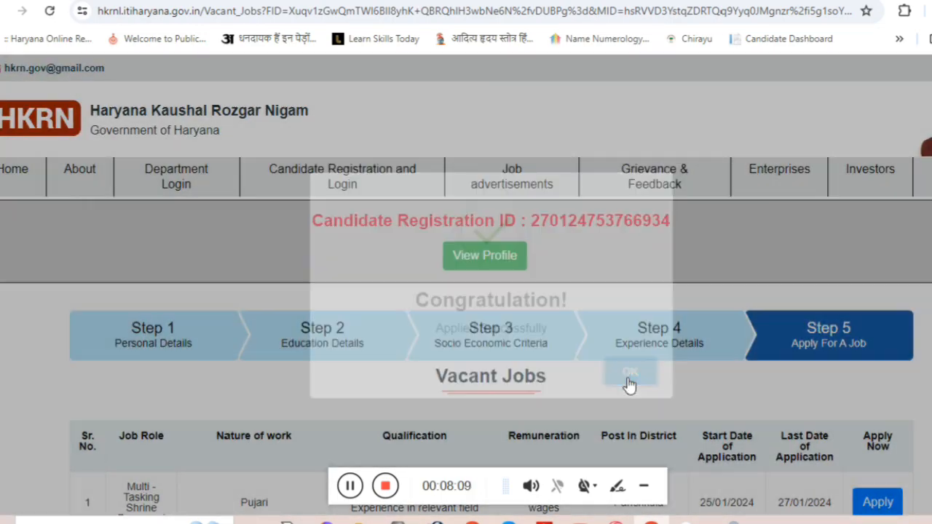
# Review the Applied Jobs table listing Computer Operator, Beldar and Clerk Cum Cashier.
pyautogui.scroll(-10, 495, 370)
pyautogui.scroll(-6, 495, 370)
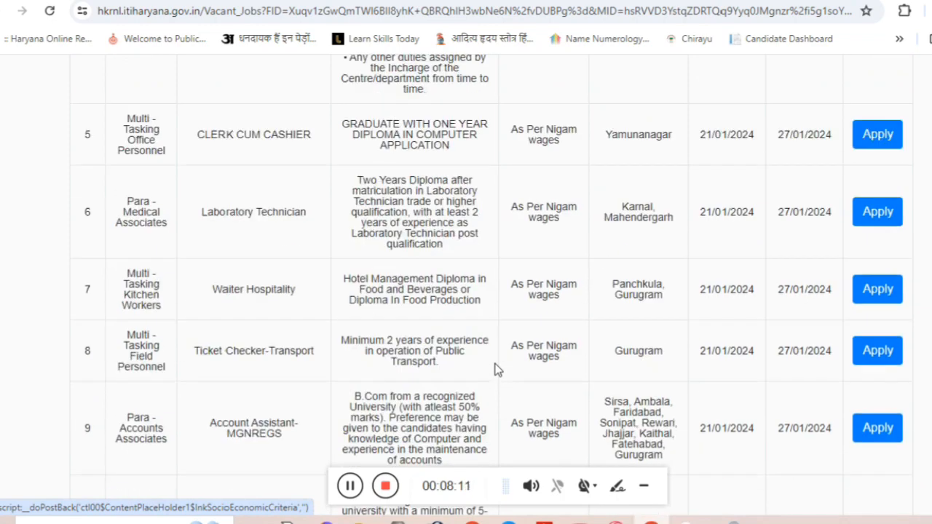
pyautogui.scroll(-6, 495, 370)
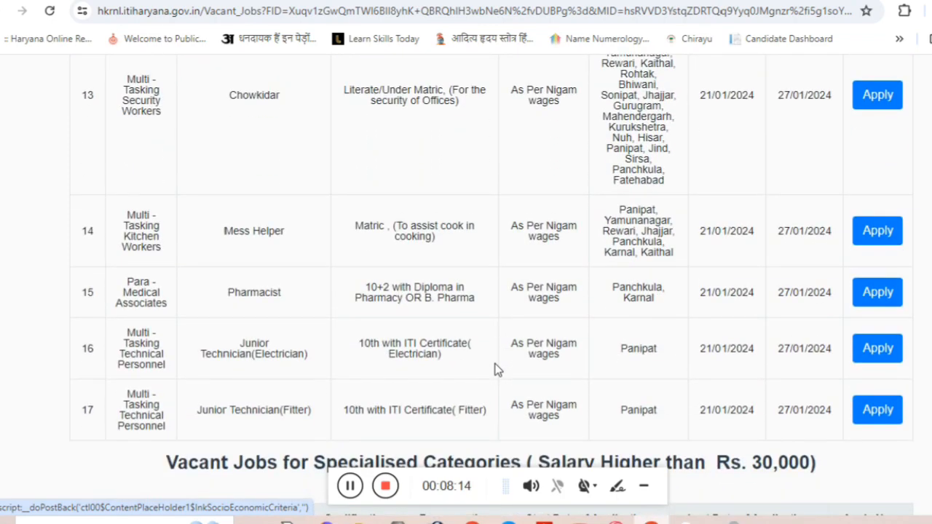
pyautogui.scroll(-1, 495, 370)
pyautogui.scroll(1, 494, 369)
pyautogui.scroll(-13, 495, 369)
pyautogui.scroll(-3, 495, 370)
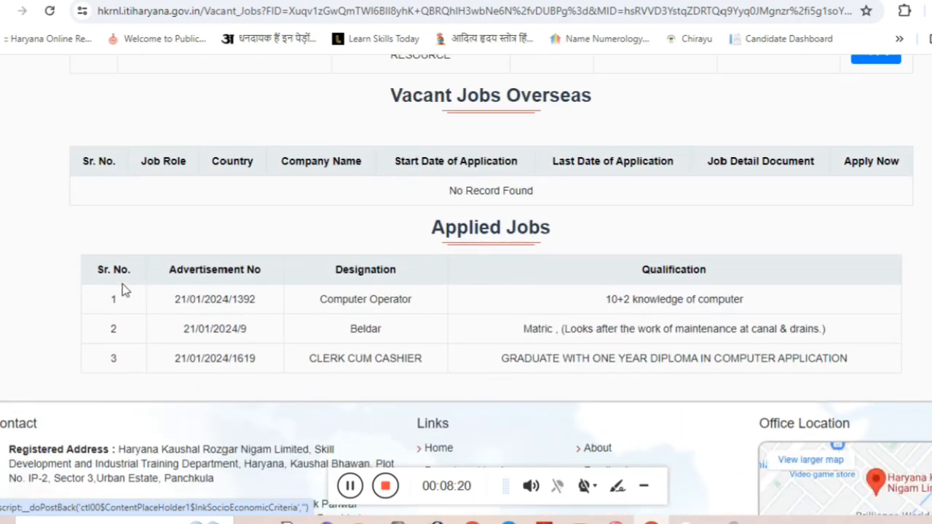
pyautogui.moveTo(120, 269); pyautogui.dragTo(865, 371)
pyautogui.click(866, 366)
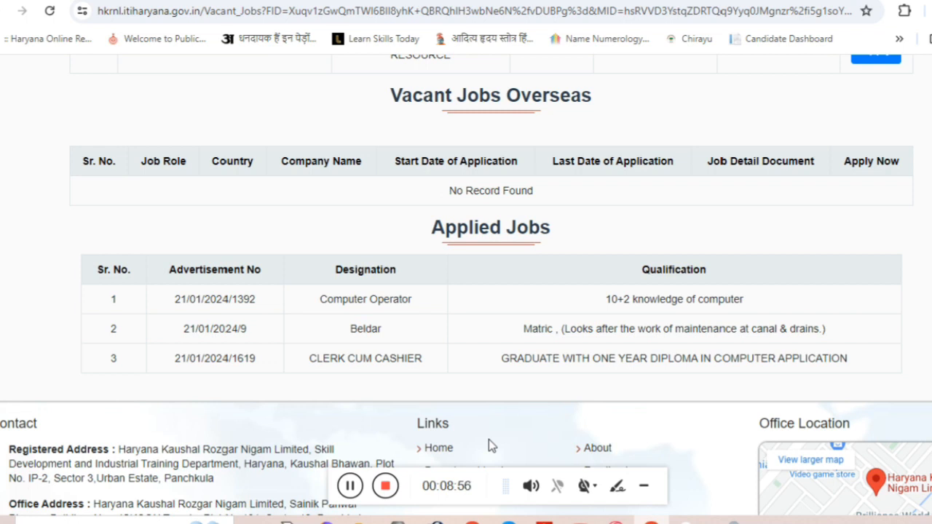
pyautogui.scroll(15, 488, 313)
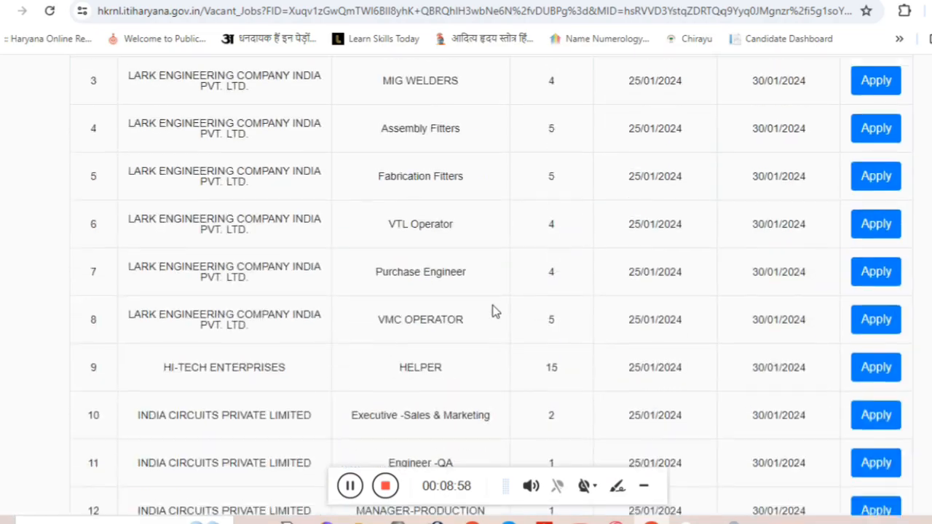